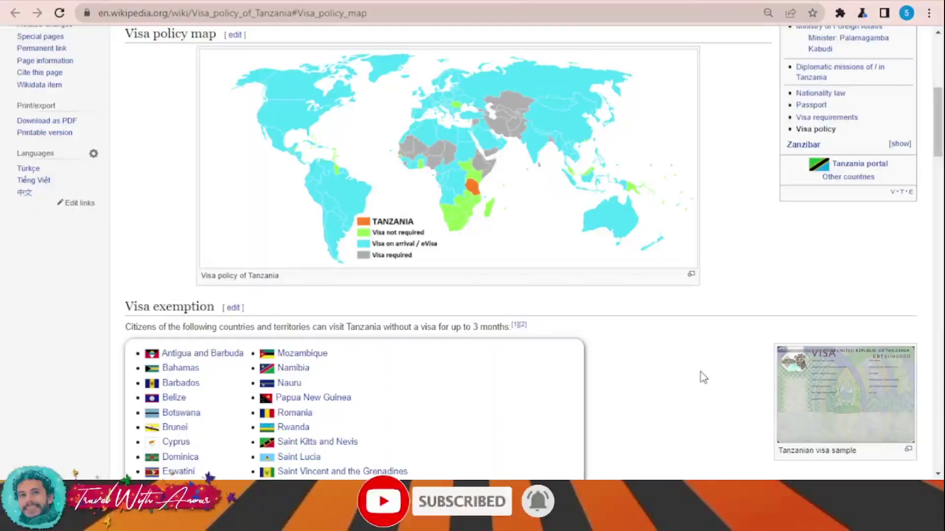
Return to the Travel With Anwar blog post and follow its eservices.immigration.go.tz/visa/ link.
{"action": "scroll", "coordinate": [694, 373], "scroll_direction": "down", "scroll_amount": 3}
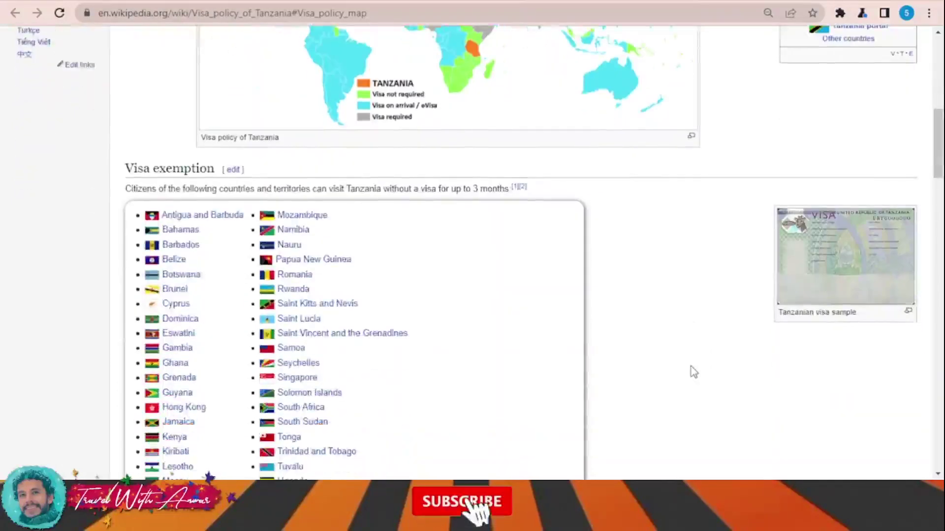
{"action": "scroll", "coordinate": [665, 359], "scroll_direction": "down", "scroll_amount": 5}
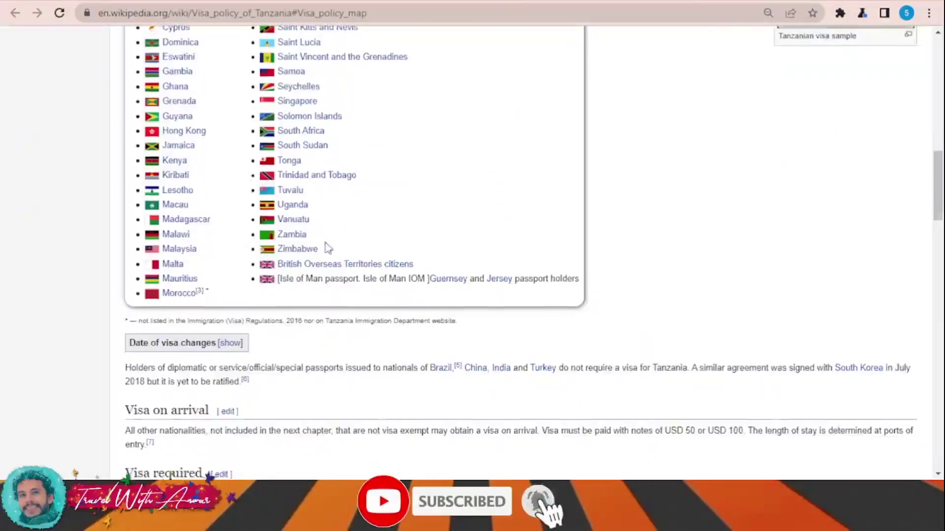
{"action": "scroll", "coordinate": [328, 249], "scroll_direction": "up", "scroll_amount": 8}
{"action": "scroll", "coordinate": [353, 255], "scroll_direction": "up", "scroll_amount": 2}
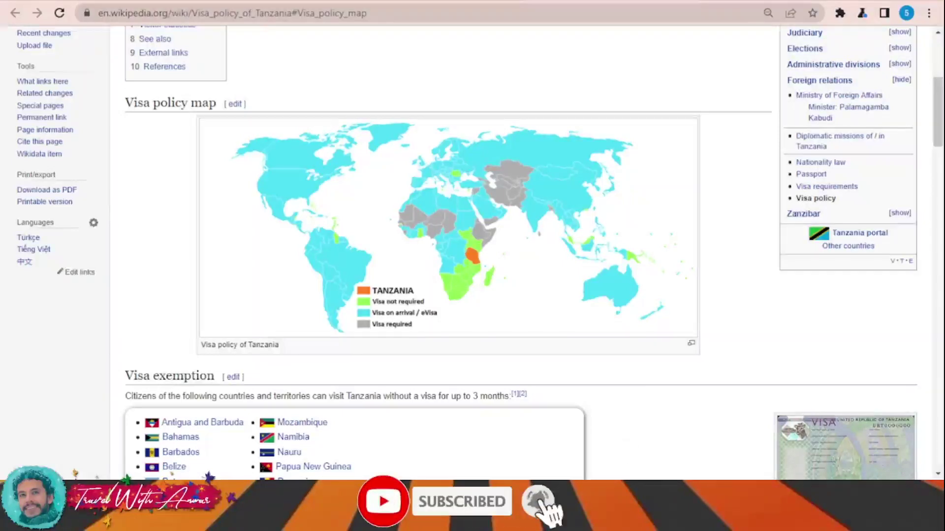
{"action": "key", "text": "ctrl+w"}
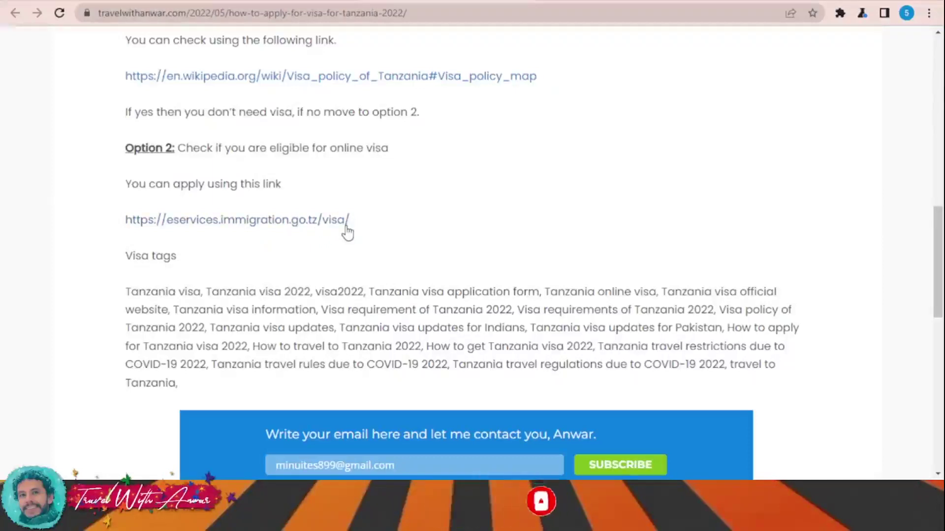
{"action": "left_click", "coordinate": [301, 220]}
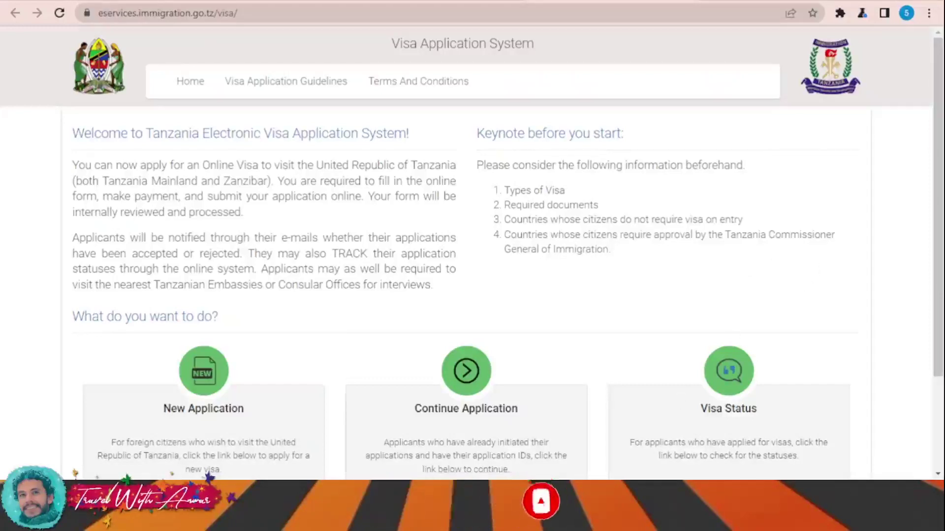
Choose Apply For A New Visa to reach the empty Basic Information form.
{"action": "scroll", "coordinate": [472, 246], "scroll_direction": "down", "scroll_amount": 3}
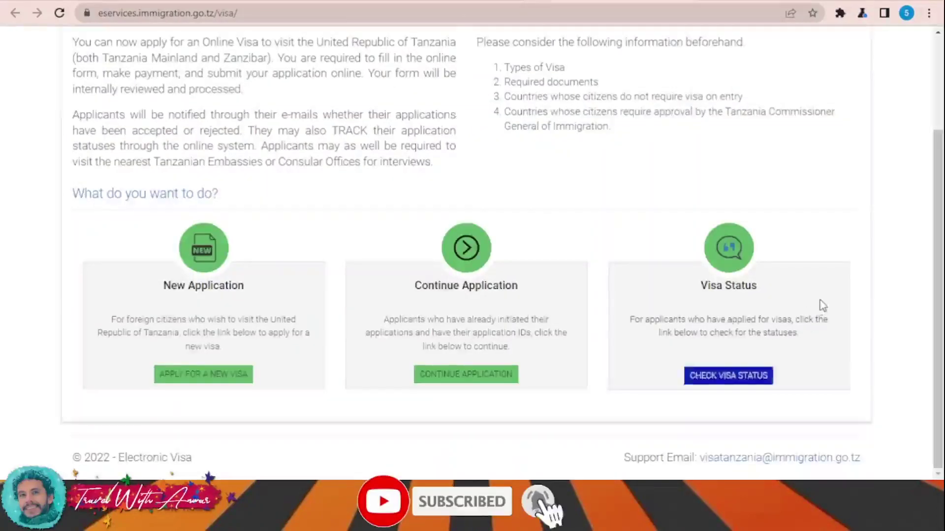
{"action": "scroll", "coordinate": [823, 305], "scroll_direction": "up", "scroll_amount": 3}
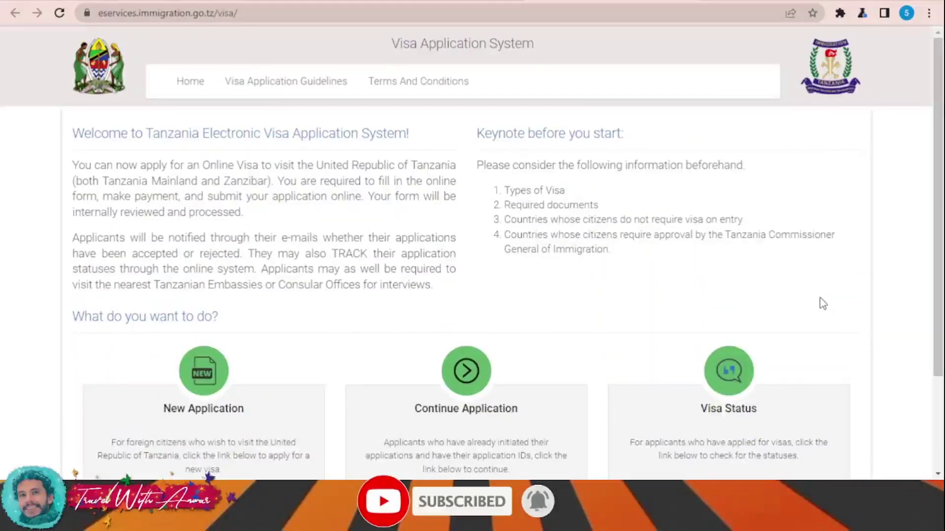
{"action": "scroll", "coordinate": [822, 304], "scroll_direction": "down", "scroll_amount": 3}
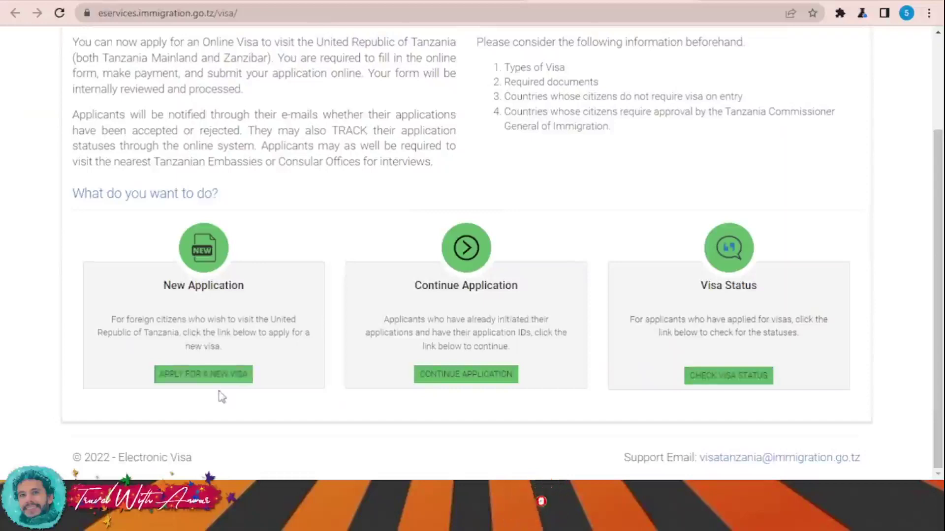
{"action": "left_click", "coordinate": [195, 382]}
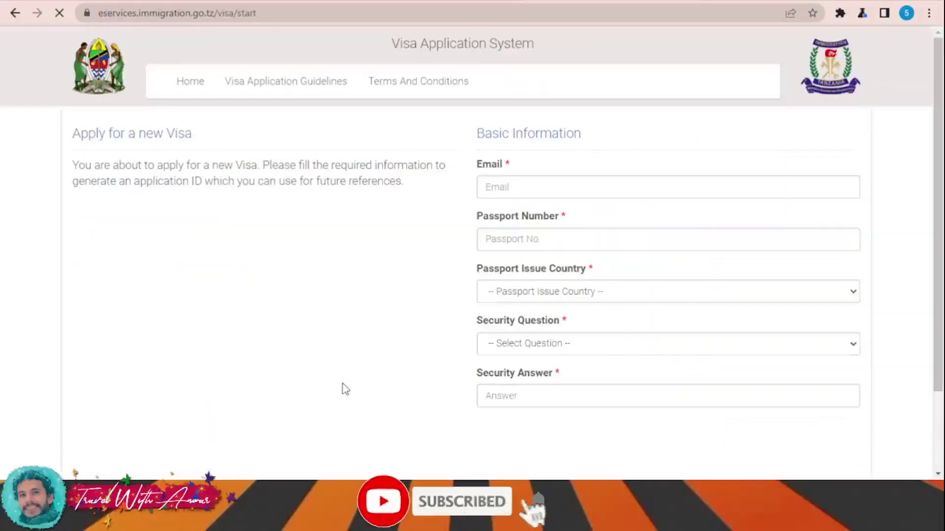
{"action": "scroll", "coordinate": [290, 365], "scroll_direction": "down", "scroll_amount": 2}
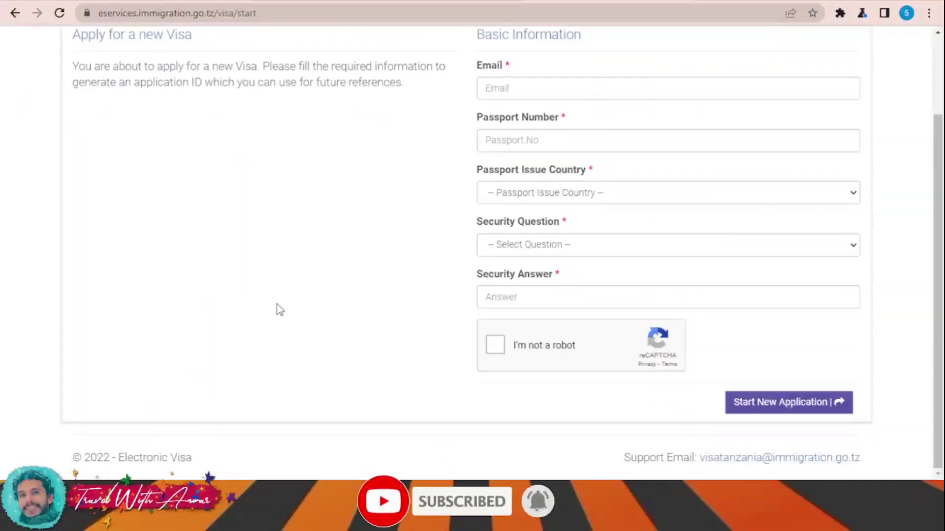
{"action": "scroll", "coordinate": [278, 309], "scroll_direction": "up", "scroll_amount": 2}
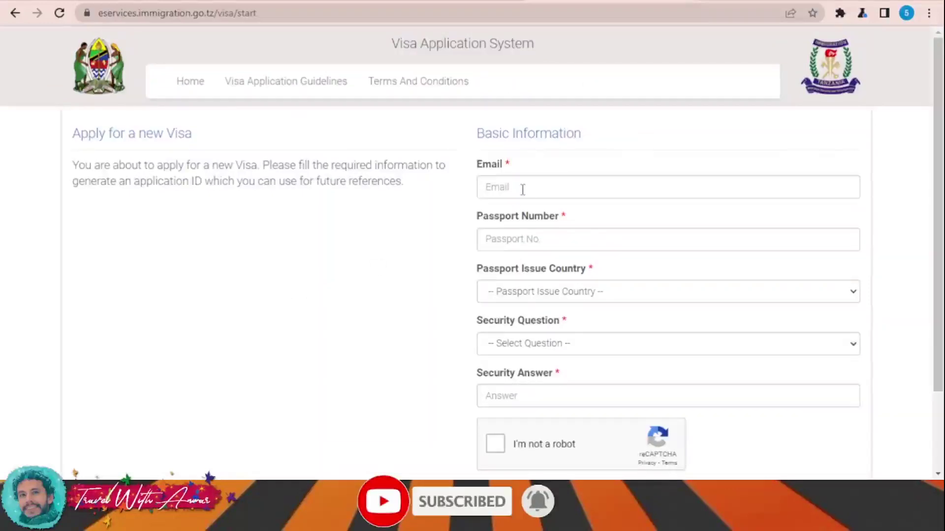
Enter the applicant's e-mail and passport number, and set the issuing country to INDIA.
{"action": "left_click", "coordinate": [522, 190]}
{"action": "left_click", "coordinate": [561, 207]}
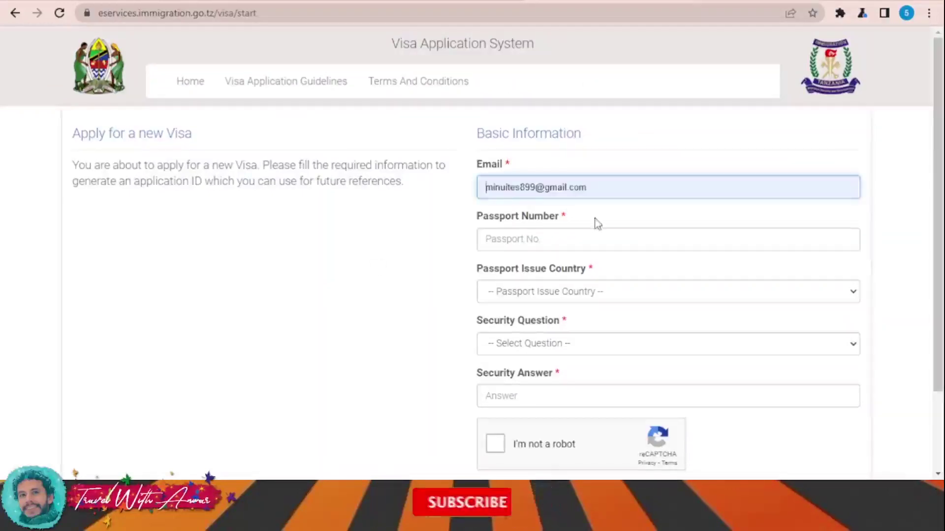
{"action": "left_click", "coordinate": [522, 240]}
{"action": "left_click", "coordinate": [551, 276]}
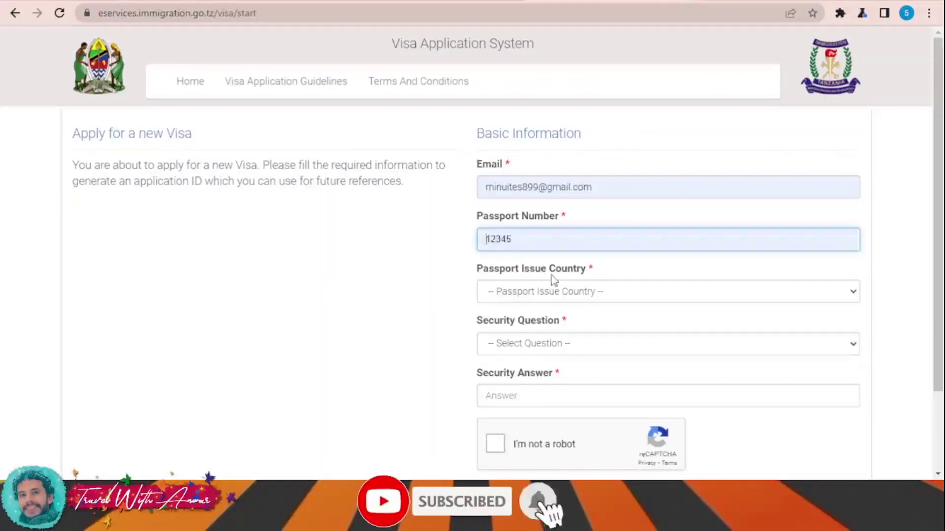
{"action": "left_click", "coordinate": [536, 298]}
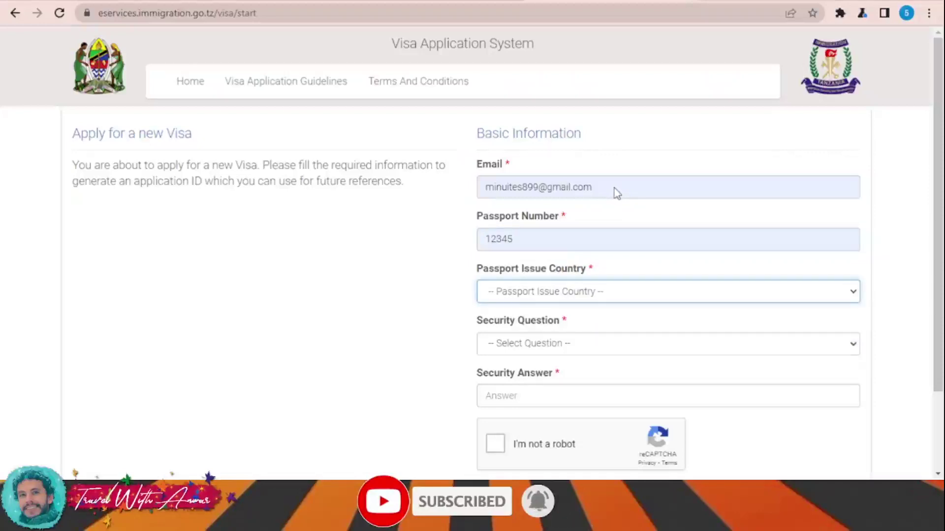
{"action": "type", "text": "india"}
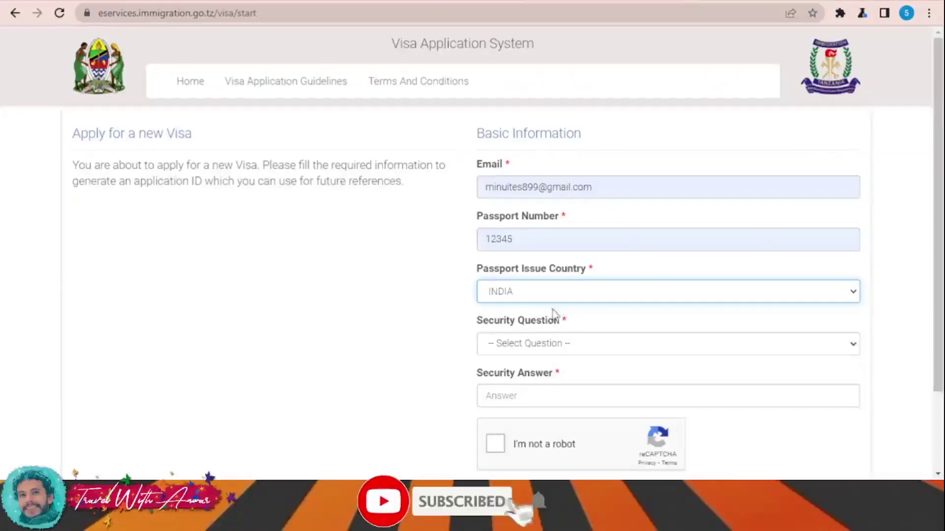
{"action": "scroll", "coordinate": [586, 313], "scroll_direction": "down", "scroll_amount": 2}
{"action": "left_click", "coordinate": [560, 279]}
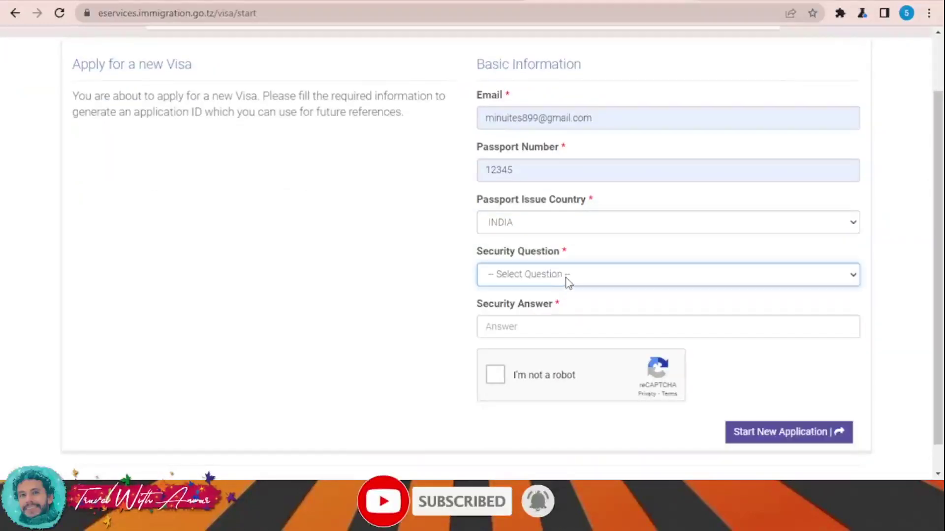
{"action": "left_click", "coordinate": [608, 311]}
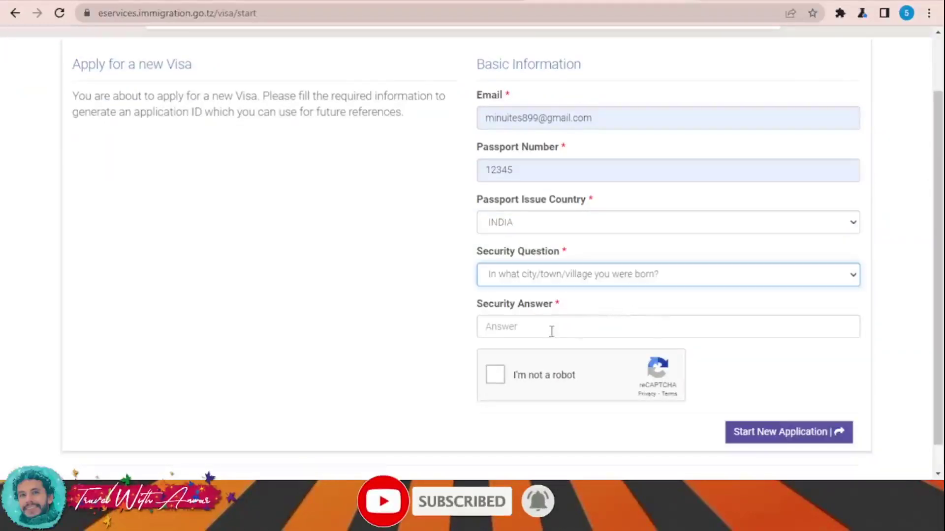
{"action": "left_click", "coordinate": [551, 332]}
{"action": "type", "text": "kerala"}
{"action": "scroll", "coordinate": [490, 345], "scroll_direction": "down", "scroll_amount": 1}
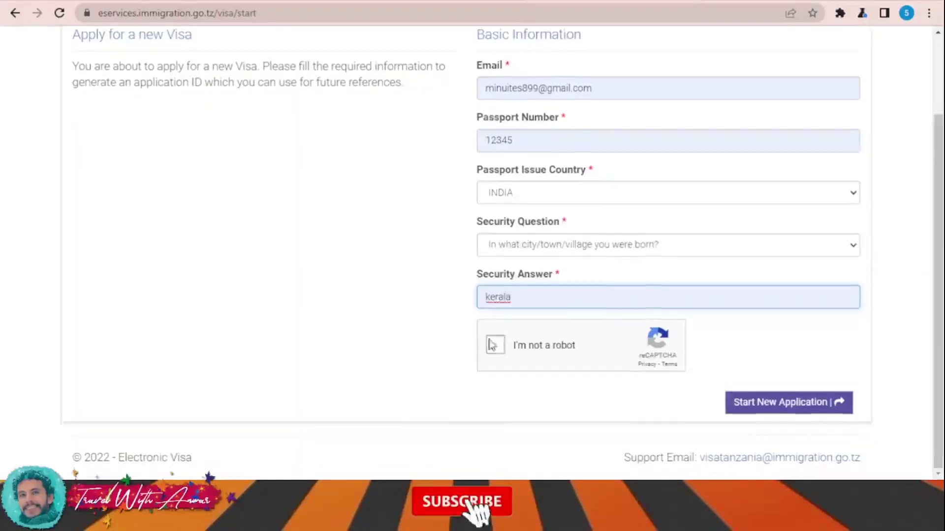
{"action": "left_click", "coordinate": [494, 345]}
{"action": "left_click", "coordinate": [761, 411]}
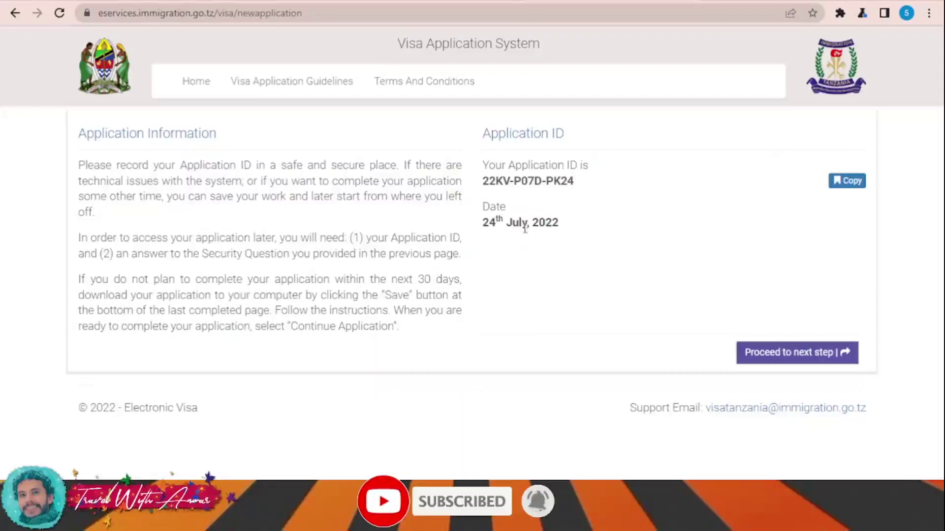
Proceed to the blank Personal Information step.
{"action": "left_click", "coordinate": [762, 358]}
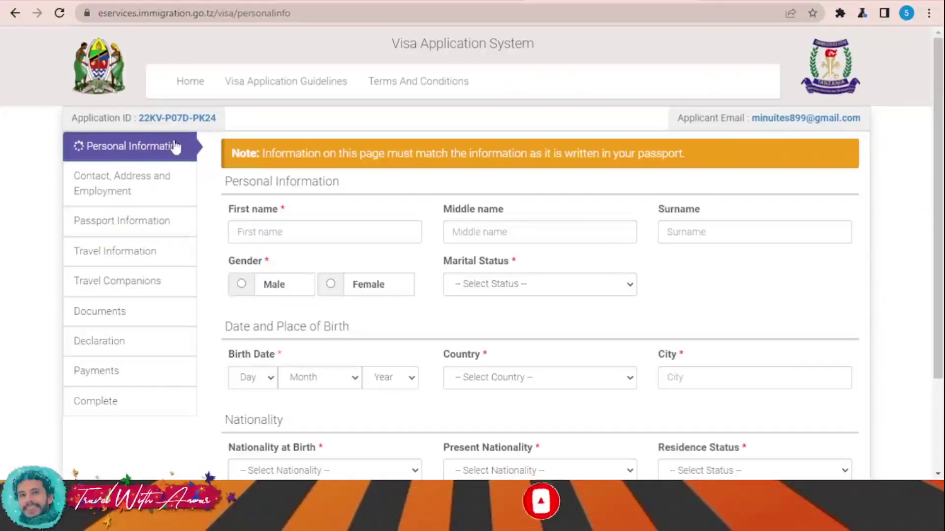
{"action": "scroll", "coordinate": [182, 170], "scroll_direction": "down", "scroll_amount": 3}
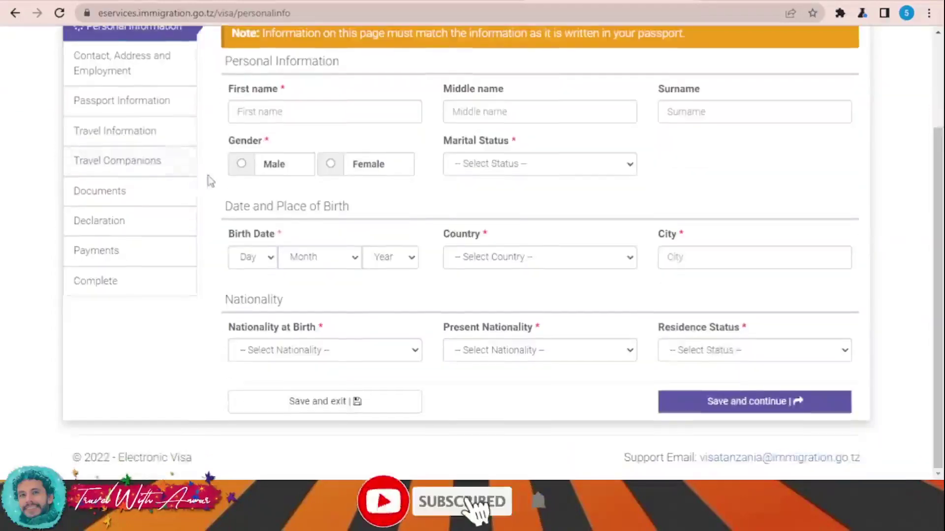
{"action": "scroll", "coordinate": [246, 211], "scroll_direction": "up", "scroll_amount": 3}
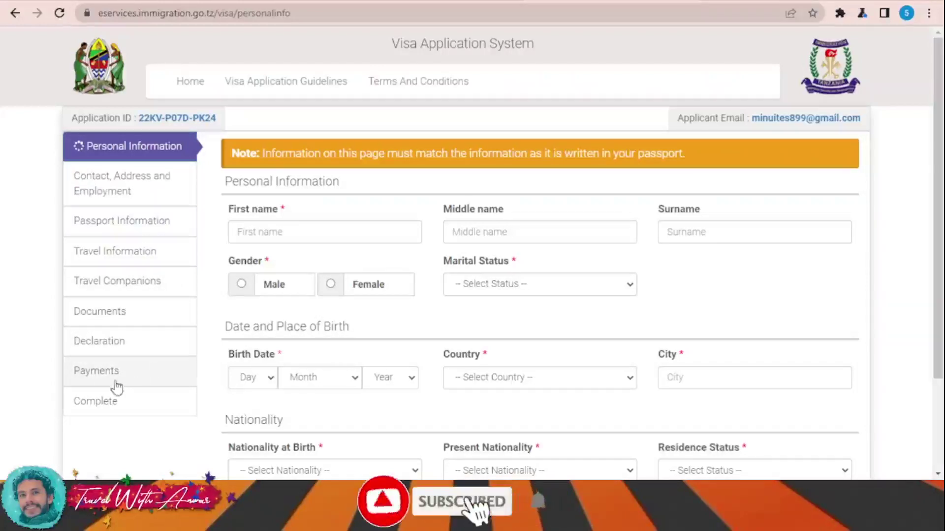
{"action": "scroll", "coordinate": [132, 379], "scroll_direction": "down", "scroll_amount": 2}
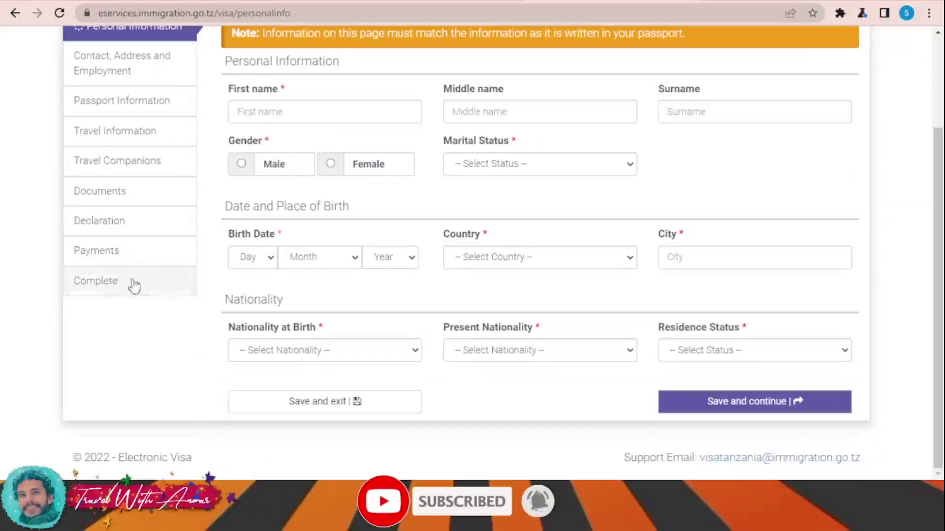
{"action": "scroll", "coordinate": [137, 299], "scroll_direction": "up", "scroll_amount": 3}
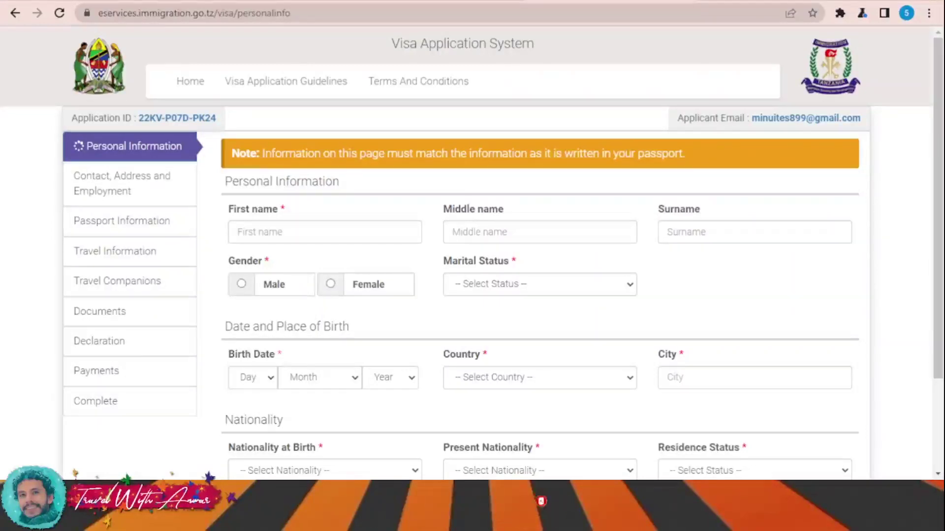
Enter the applicant's first, middle and last names, and select Male and Single.
{"action": "left_click", "coordinate": [372, 234]}
{"action": "type", "text": "aa"}
{"action": "left_click", "coordinate": [508, 238]}
{"action": "type", "text": "aa"}
{"action": "left_click", "coordinate": [689, 233]}
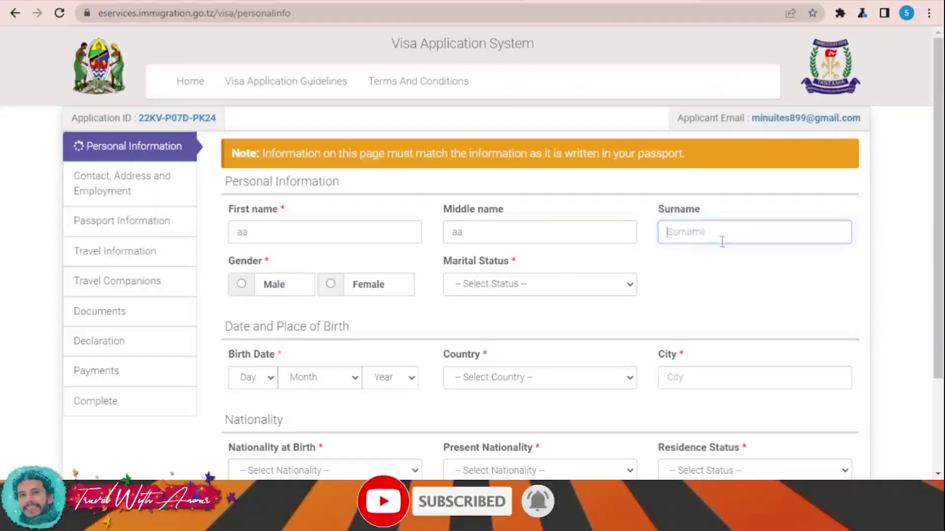
{"action": "type", "text": "aa"}
{"action": "scroll", "coordinate": [458, 241], "scroll_direction": "down", "scroll_amount": 3}
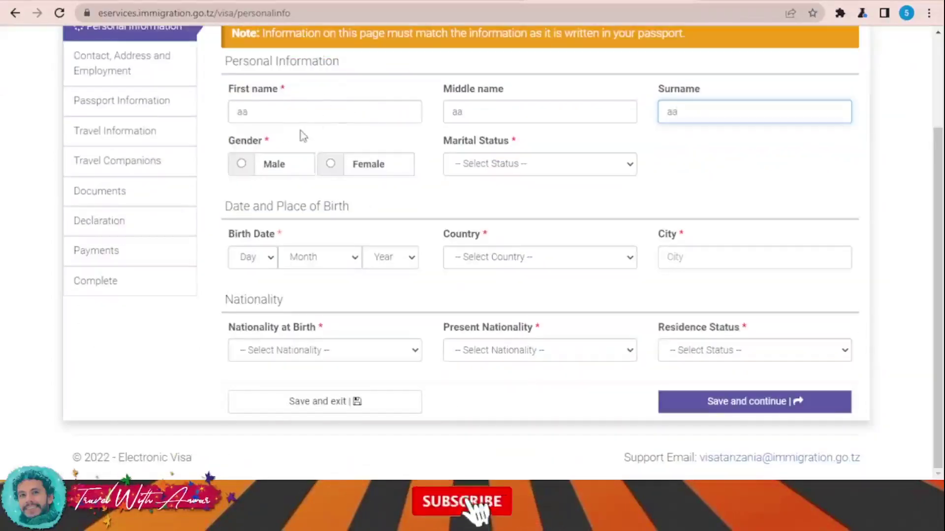
{"action": "left_click", "coordinate": [243, 165]}
{"action": "left_click", "coordinate": [516, 175]}
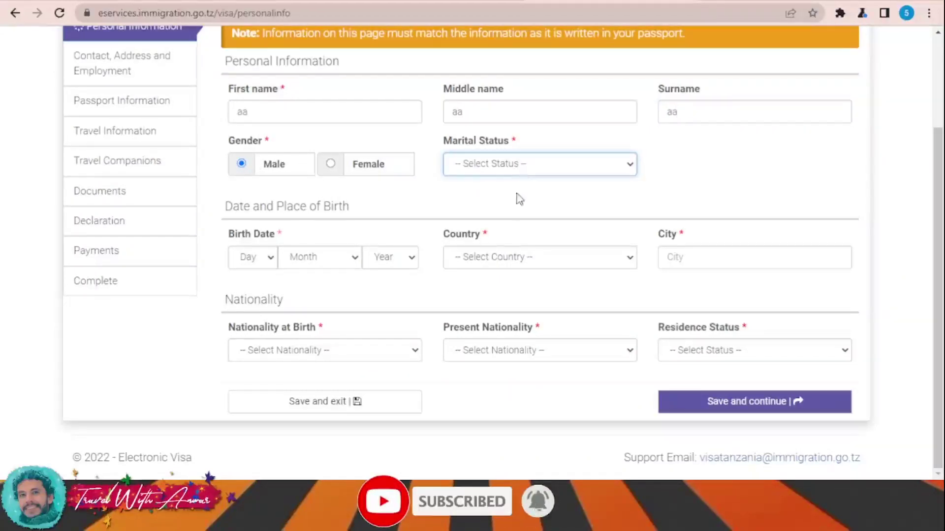
{"action": "left_click", "coordinate": [265, 258]}
{"action": "type", "text": "13"}
{"action": "left_click", "coordinate": [320, 265]}
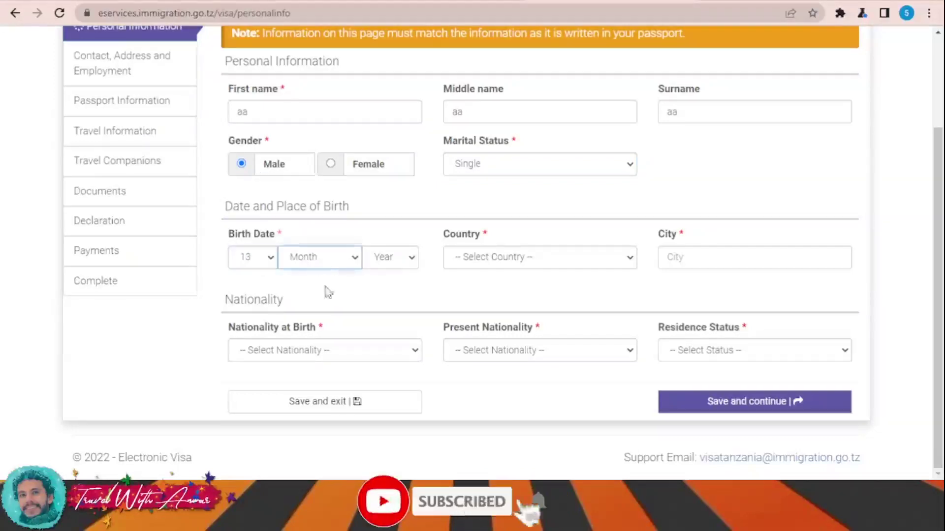
{"action": "type", "text": "f"}
{"action": "left_click", "coordinate": [393, 265]}
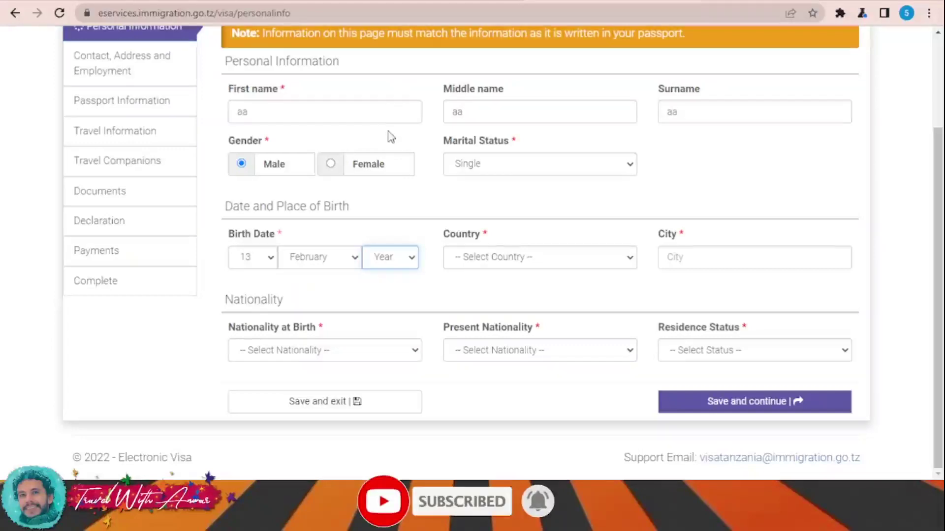
{"action": "type", "text": "1979"}
{"action": "left_click", "coordinate": [497, 266]}
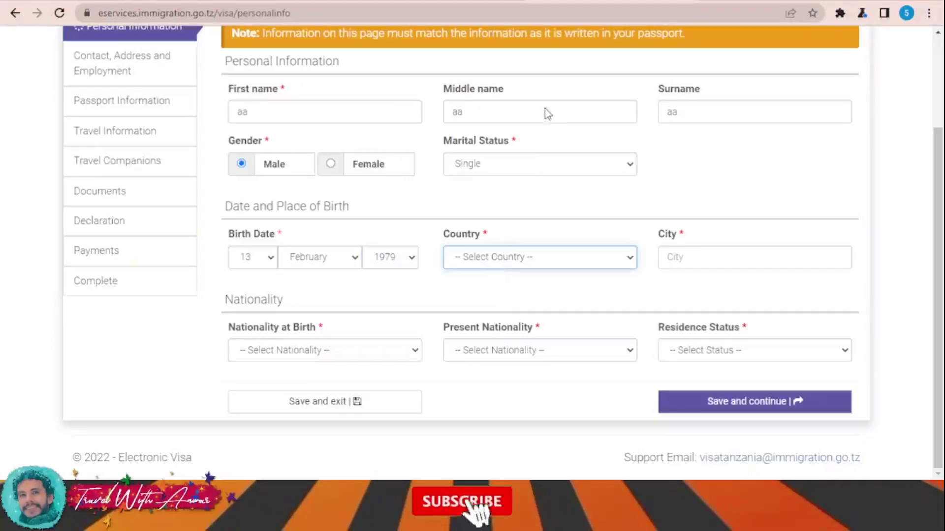
{"action": "type", "text": "icin"}
{"action": "left_click", "coordinate": [706, 259]}
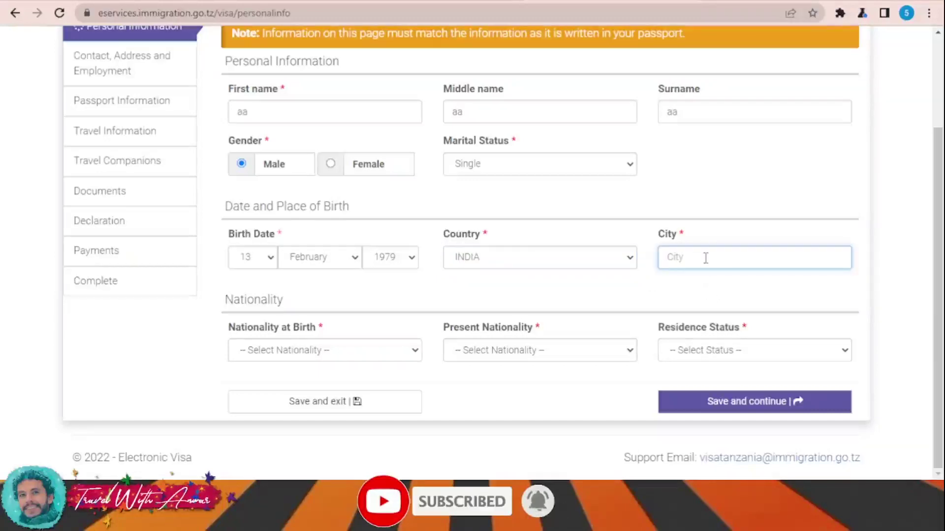
{"action": "type", "text": "aa"}
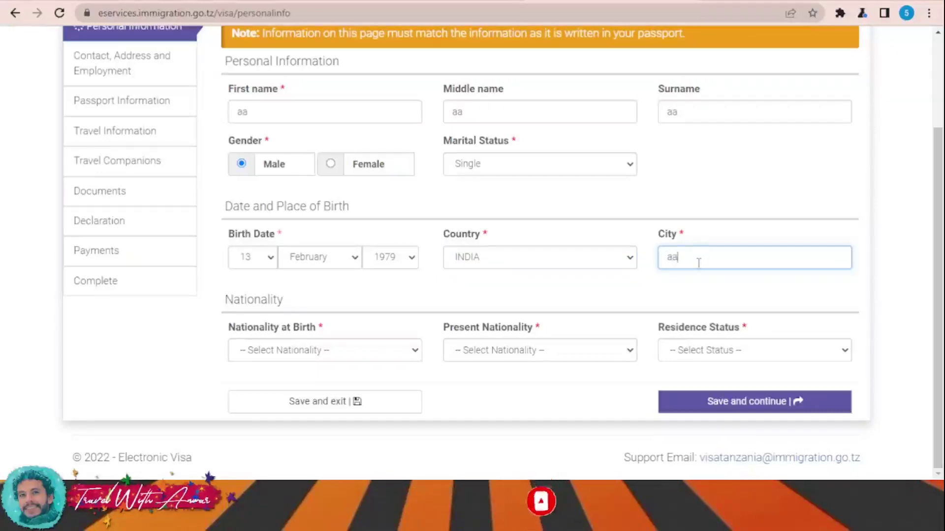
Set both nationalities to INDIAN and residence status to Citizen, then save and continue.
{"action": "key", "text": "Tab"}
{"action": "type", "text": "ki"}
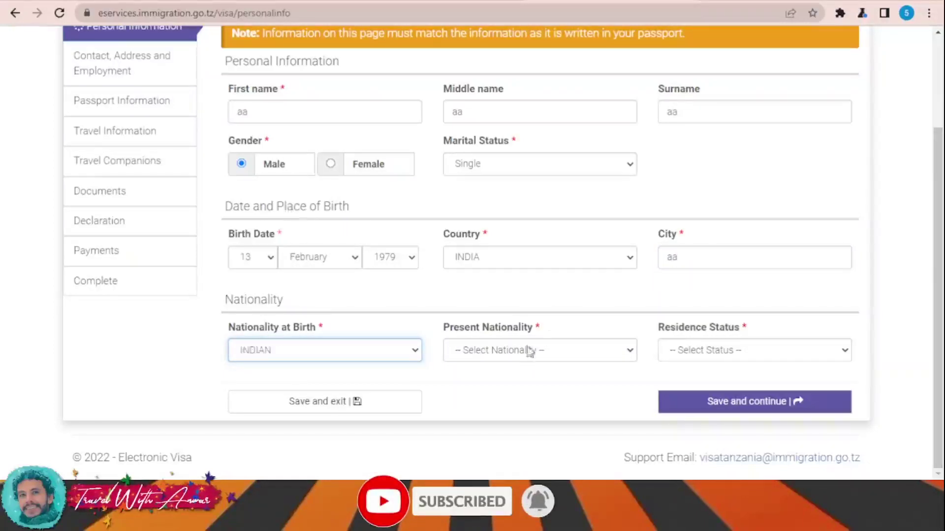
{"action": "key", "text": "Tab"}
{"action": "type", "text": "indian"}
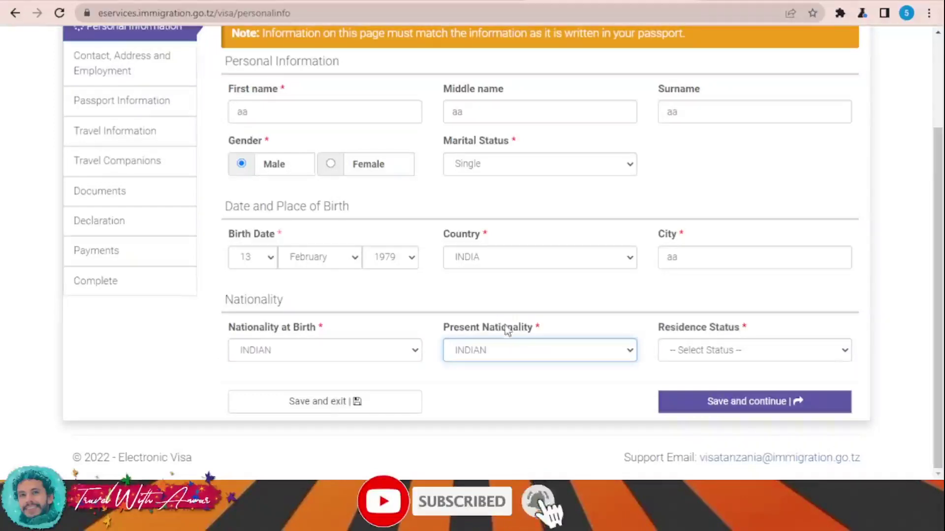
{"action": "key", "text": "Tab"}
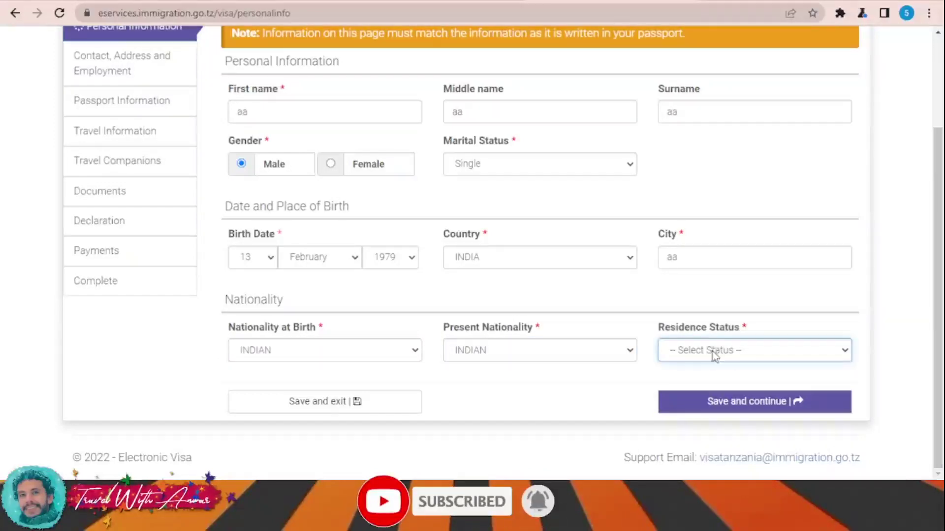
{"action": "type", "text": "citizen"}
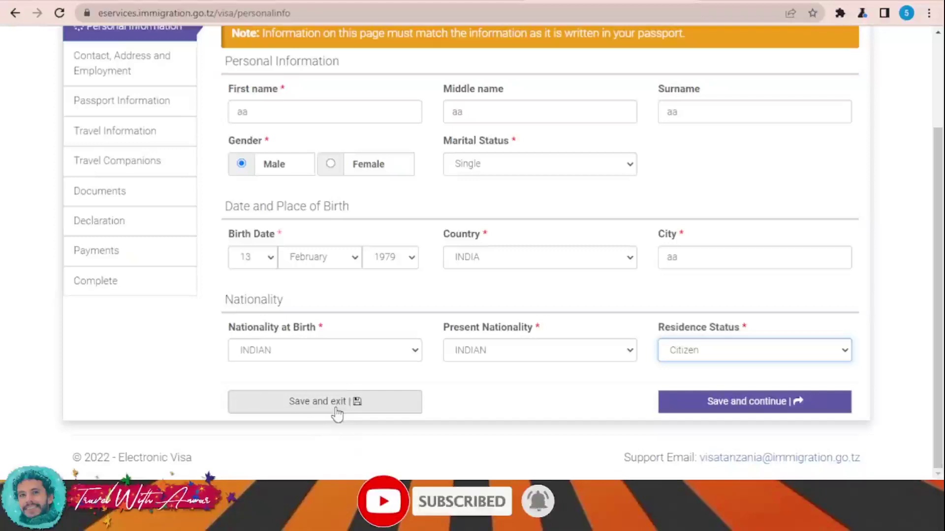
{"action": "left_click", "coordinate": [738, 413]}
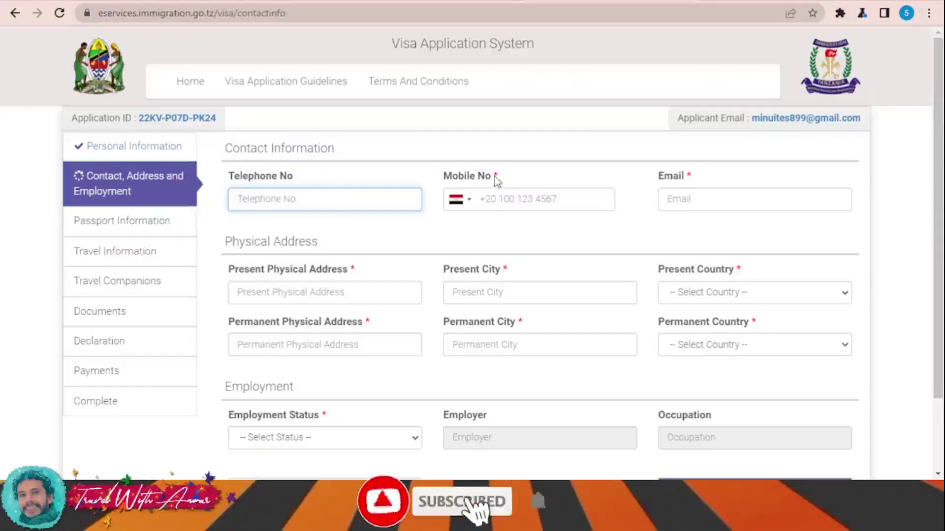
Open the country-code list for the Mobile No field on the Contact form.
{"action": "left_click_drag", "start_coordinate": [493, 176], "coordinate": [502, 176]}
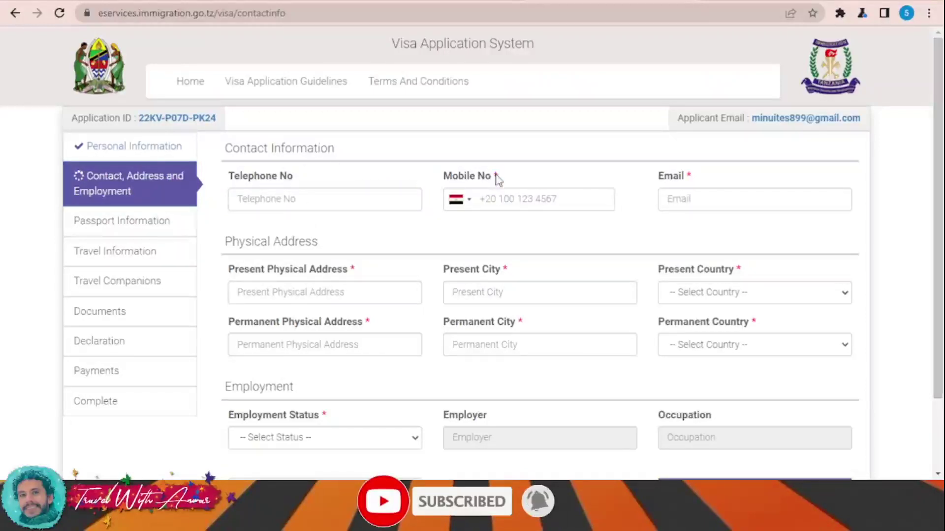
{"action": "left_click", "coordinate": [475, 202]}
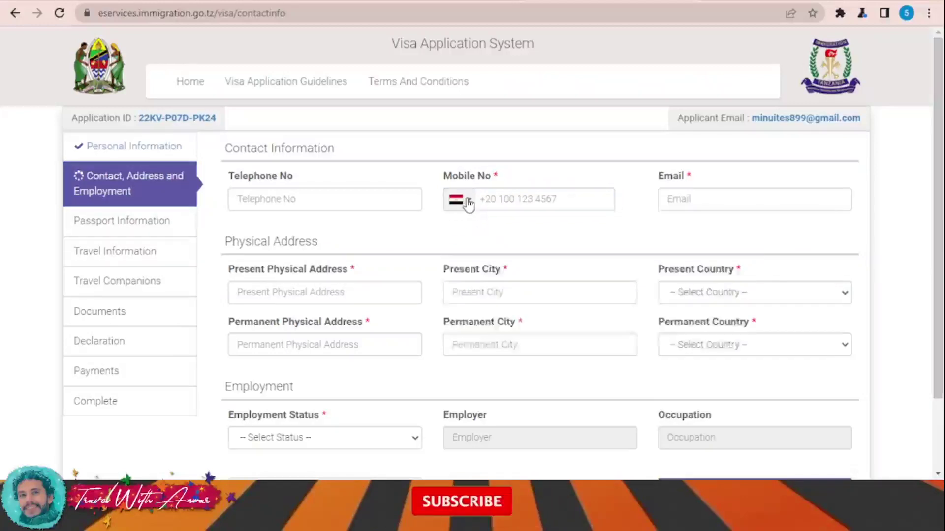
{"action": "left_click", "coordinate": [468, 202]}
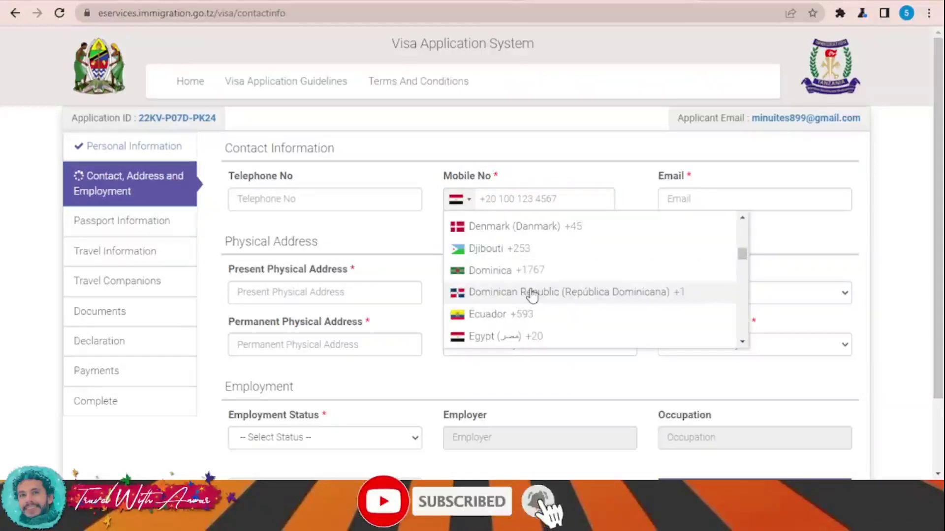
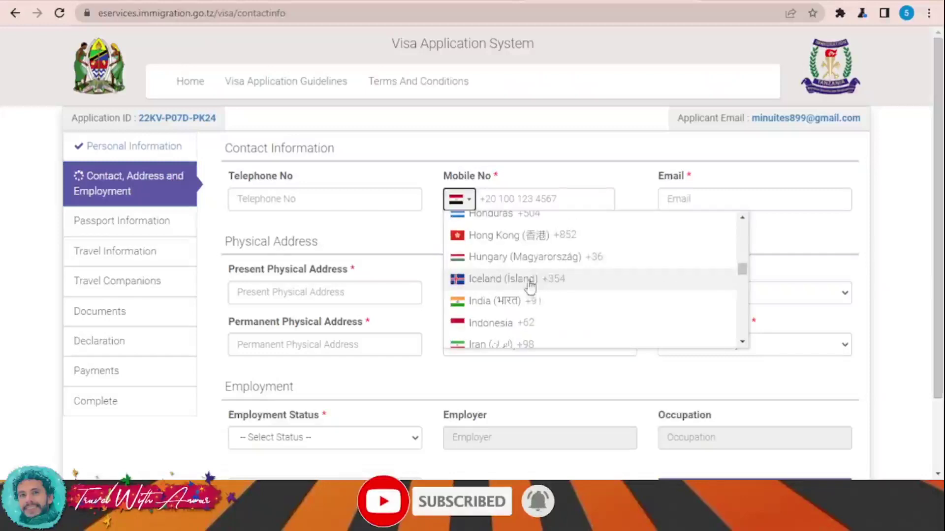
Choose India (+91) as the mobile code, enter a mobile number, and autofill the applicant's e-mail.
{"action": "left_click", "coordinate": [498, 300]}
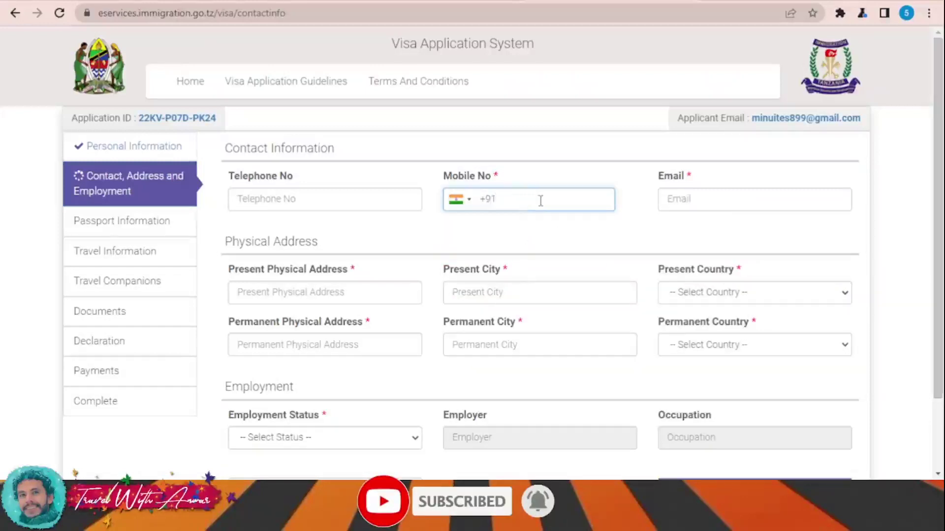
{"action": "type", "text": "123456789"}
{"action": "left_click", "coordinate": [669, 203]}
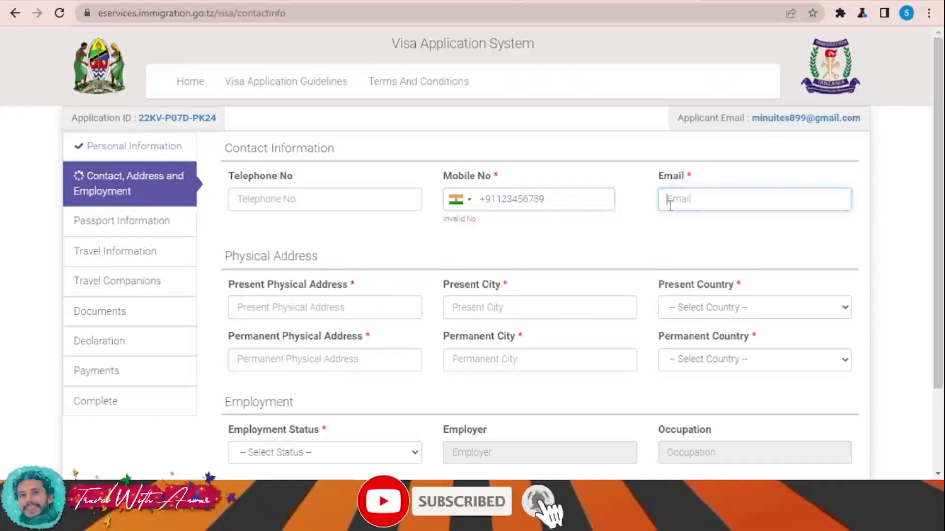
{"action": "left_click", "coordinate": [760, 241]}
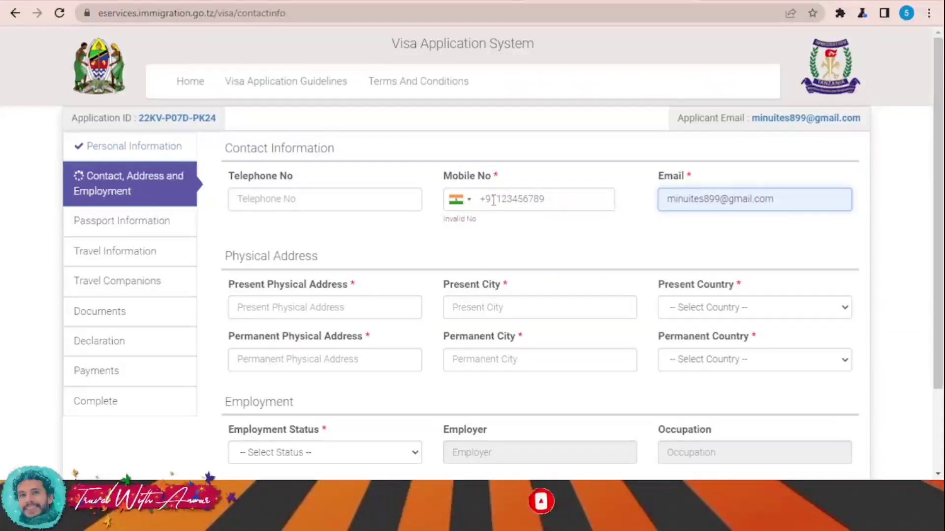
Retype the digits after +91 and append more digits to get the mobile number to validate.
{"action": "left_click", "coordinate": [492, 199]}
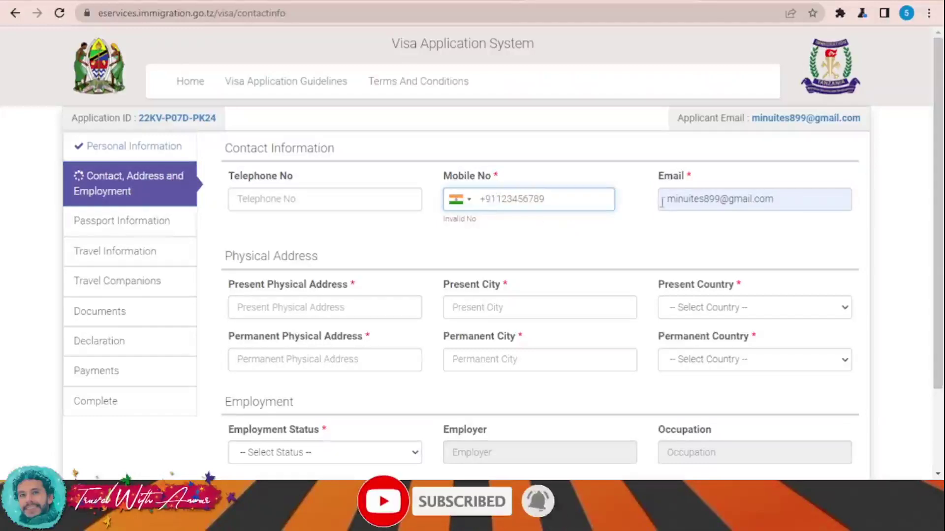
{"action": "type", "text": "1234567890"}
{"action": "left_click", "coordinate": [743, 245]}
{"action": "scroll", "coordinate": [380, 209], "scroll_direction": "down", "scroll_amount": 2}
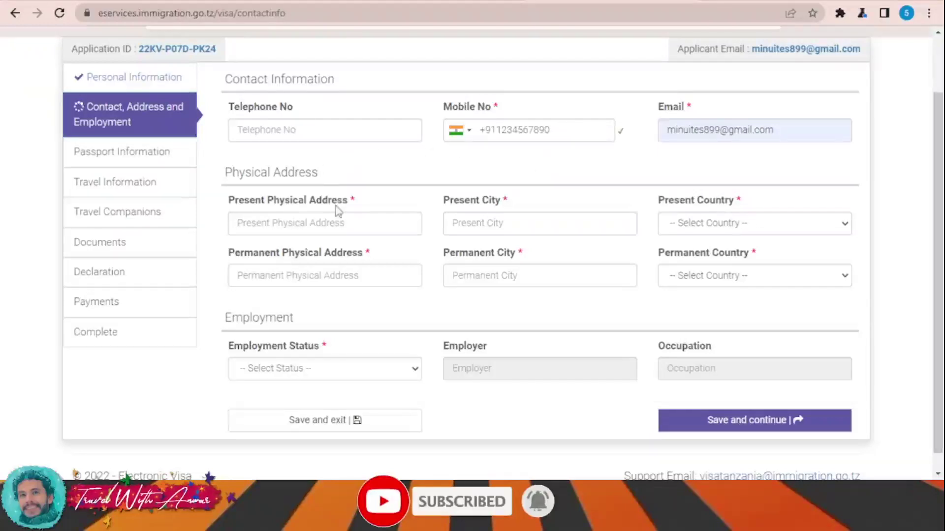
{"action": "left_click_drag", "start_coordinate": [561, 130], "coordinate": [497, 130]}
{"action": "type", "text": "00000000"}
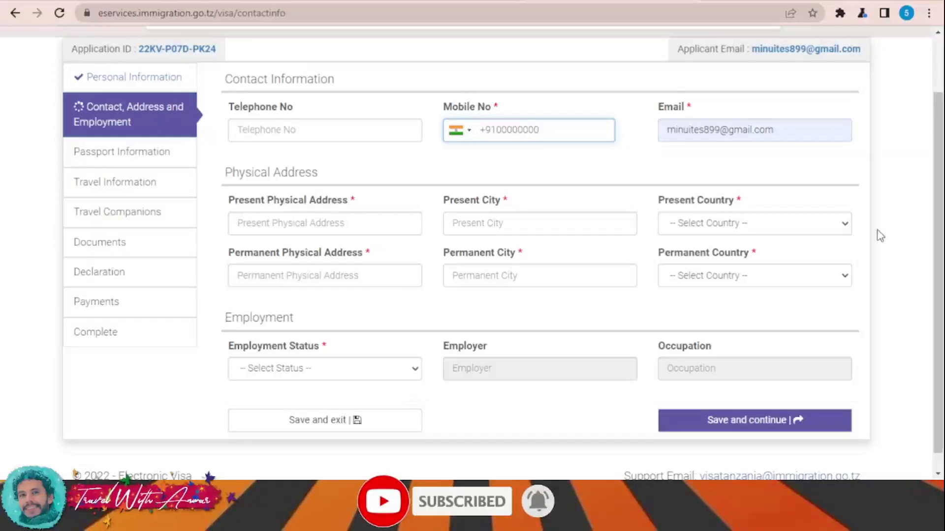
{"action": "left_click", "coordinate": [837, 182]}
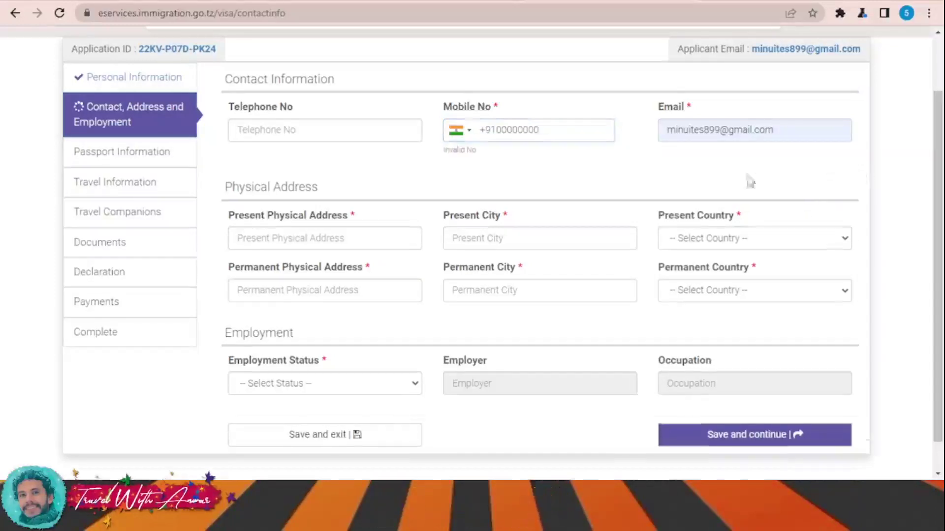
{"action": "left_click", "coordinate": [537, 135]}
{"action": "type", "text": "00"}
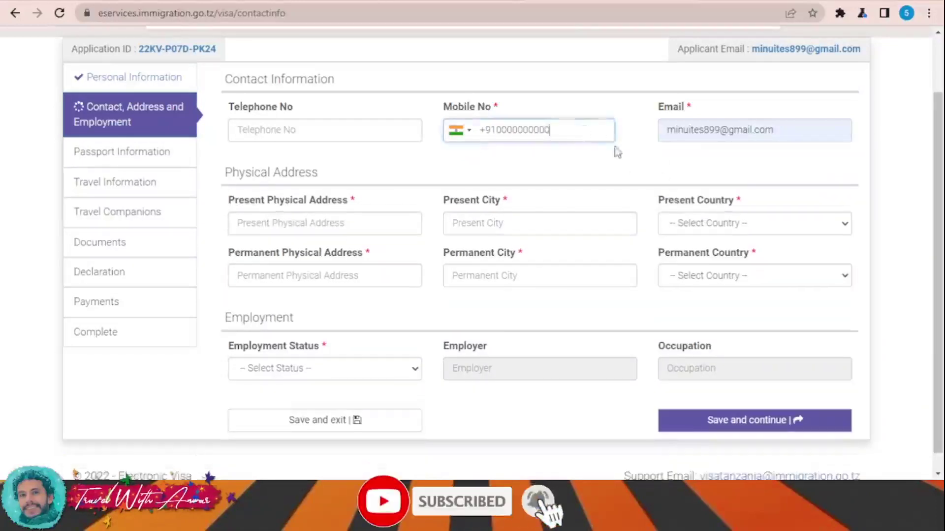
{"action": "type", "text": "0"}
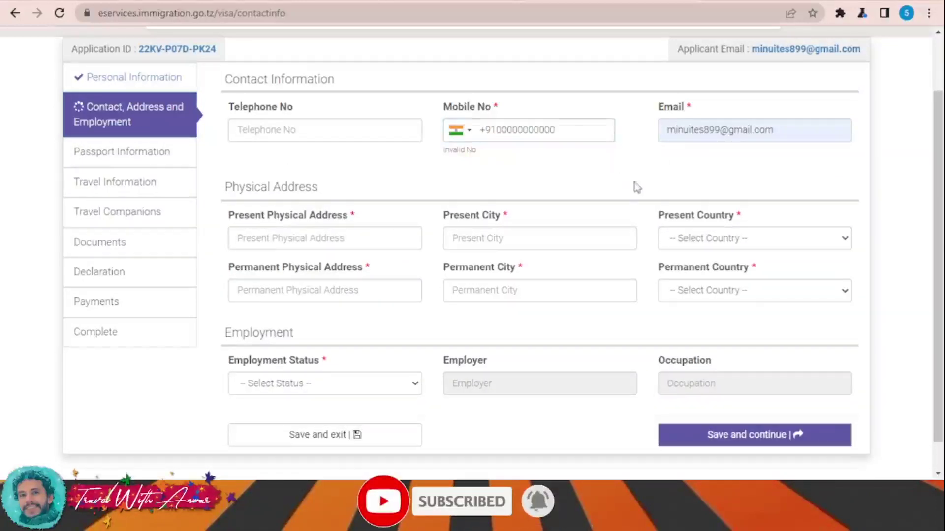
Replace the mobile digits again, adding a final digit until the +91 number shows as valid.
{"action": "double_click", "coordinate": [560, 131]}
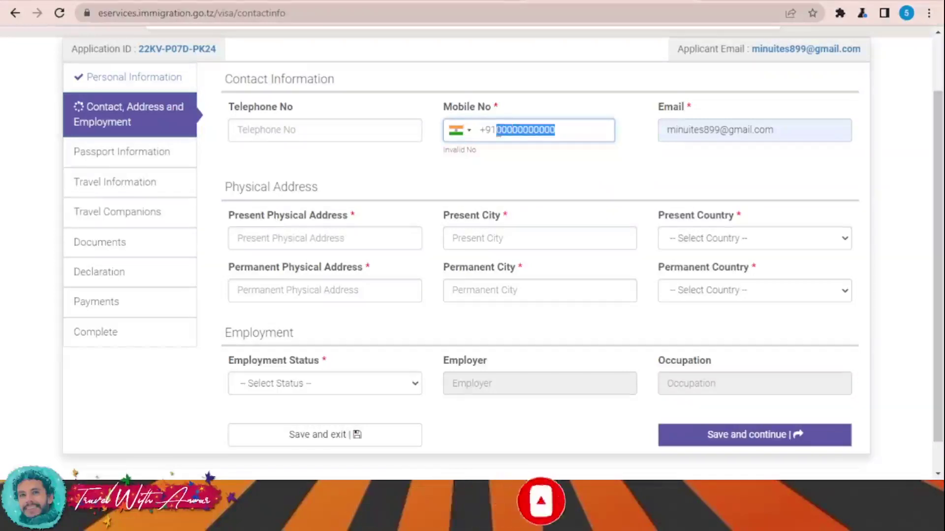
{"action": "type", "text": "11"}
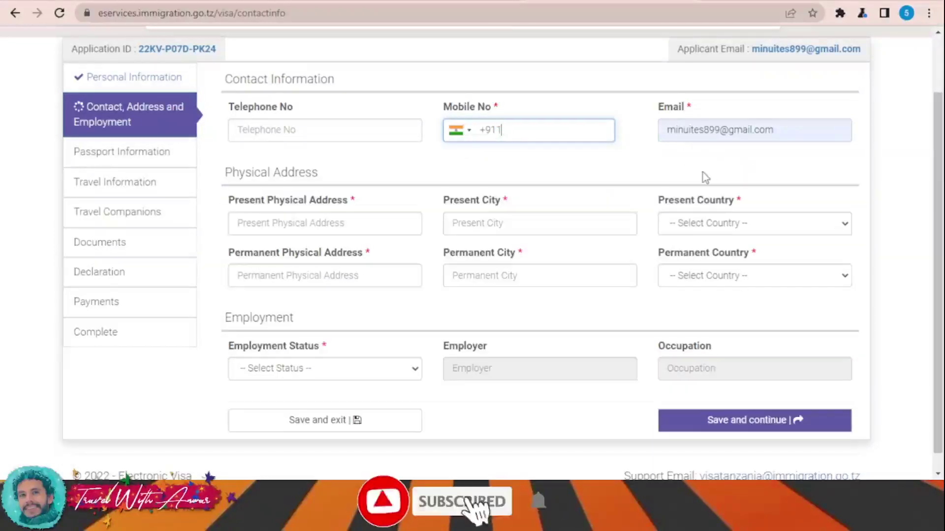
{"action": "type", "text": "1111111"}
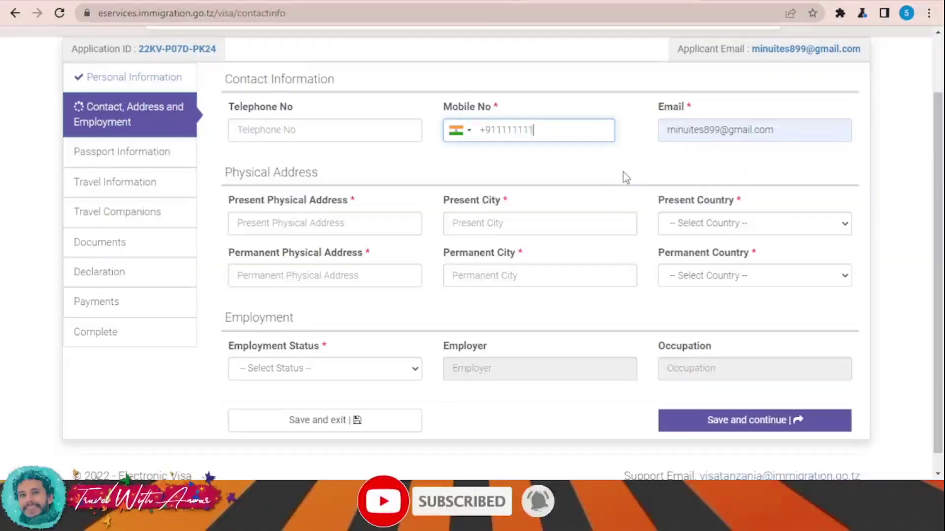
{"action": "type", "text": "1"}
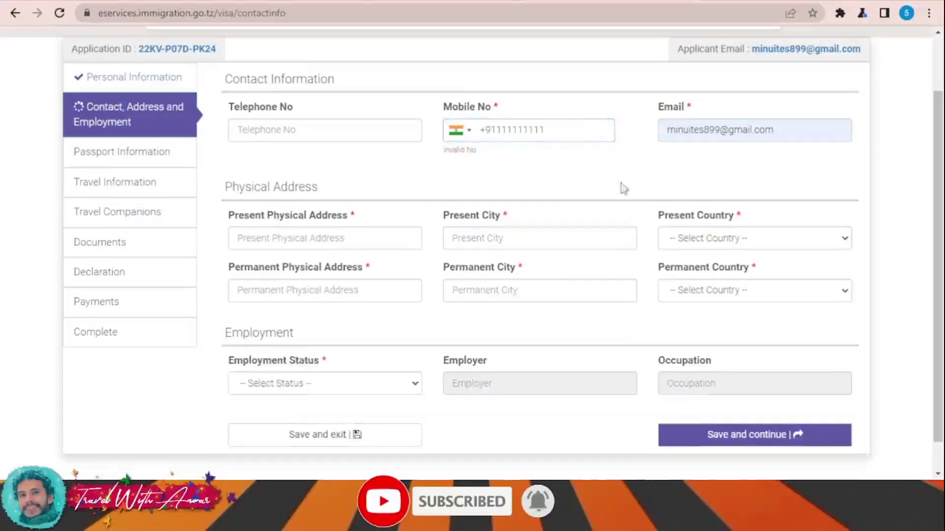
{"action": "type", "text": "1"}
{"action": "left_click", "coordinate": [578, 164]}
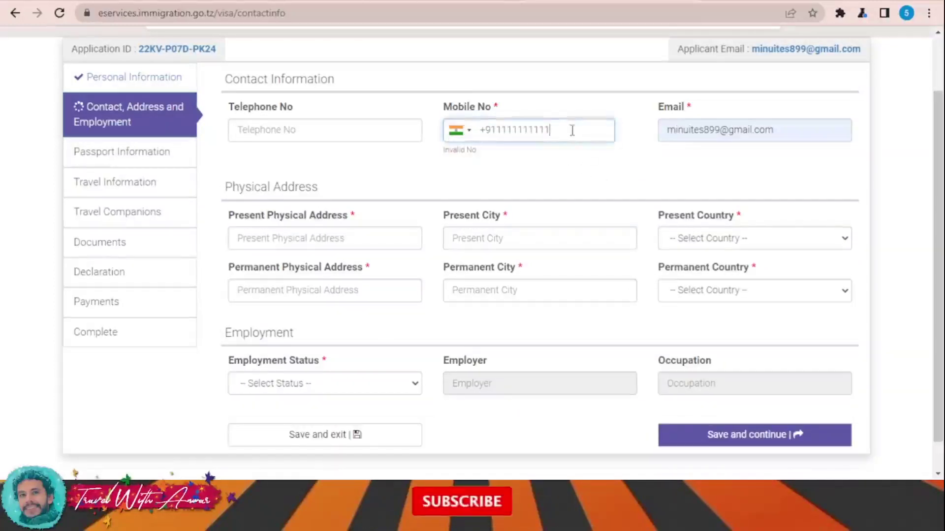
{"action": "double_click", "coordinate": [551, 130]}
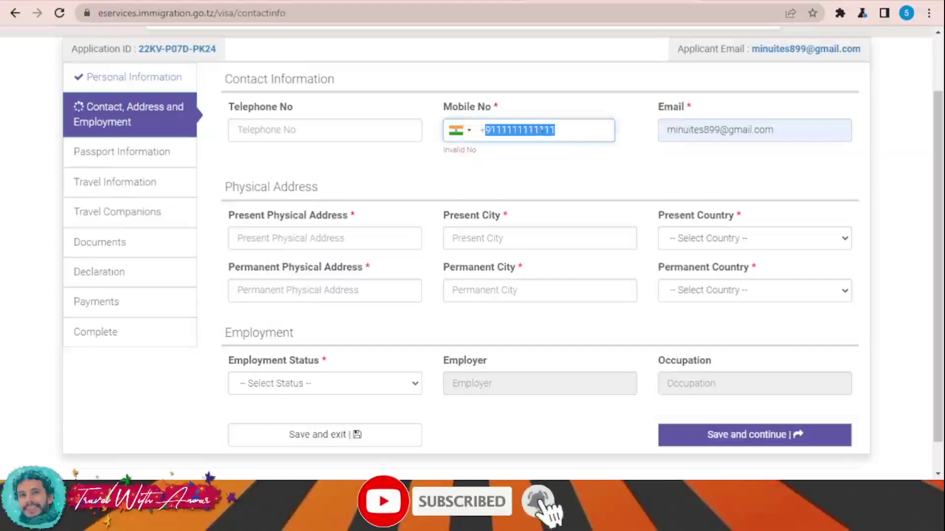
{"action": "left_click", "coordinate": [517, 130]}
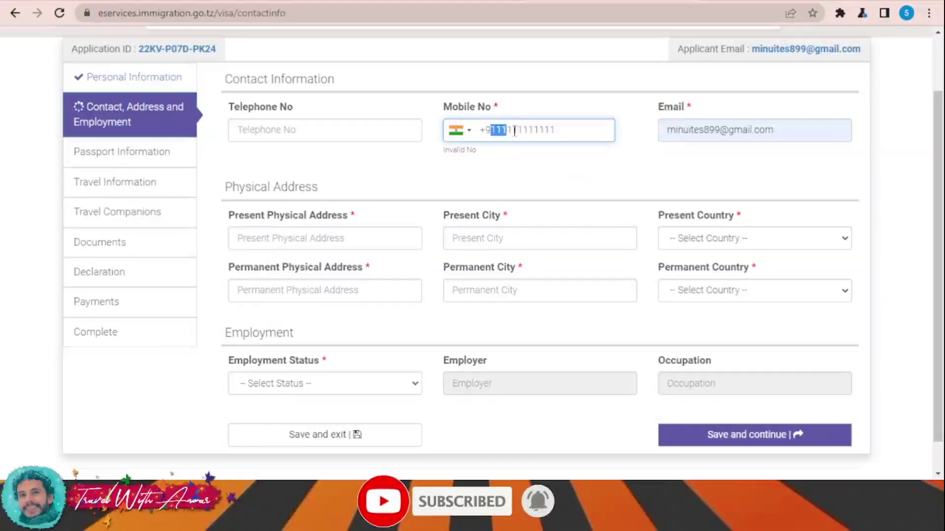
{"action": "left_click_drag", "start_coordinate": [563, 130], "coordinate": [510, 130]}
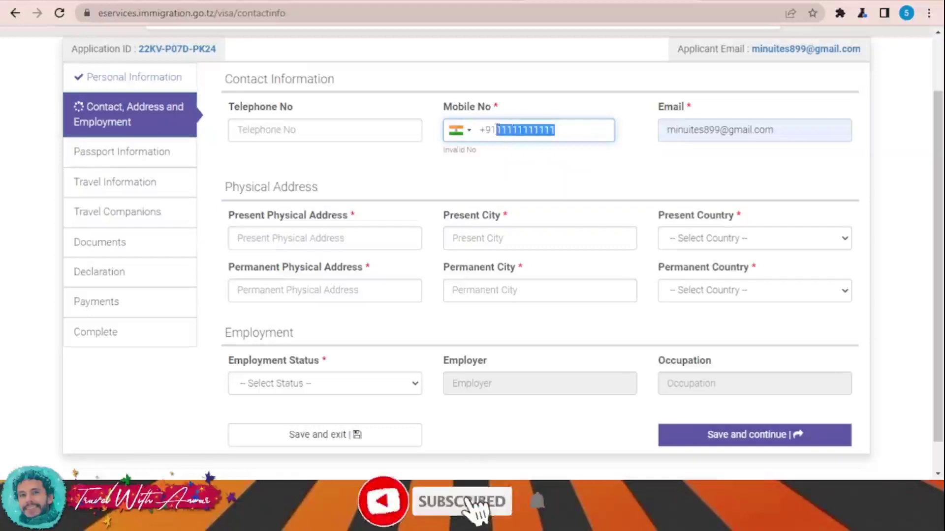
{"action": "type", "text": "2345"}
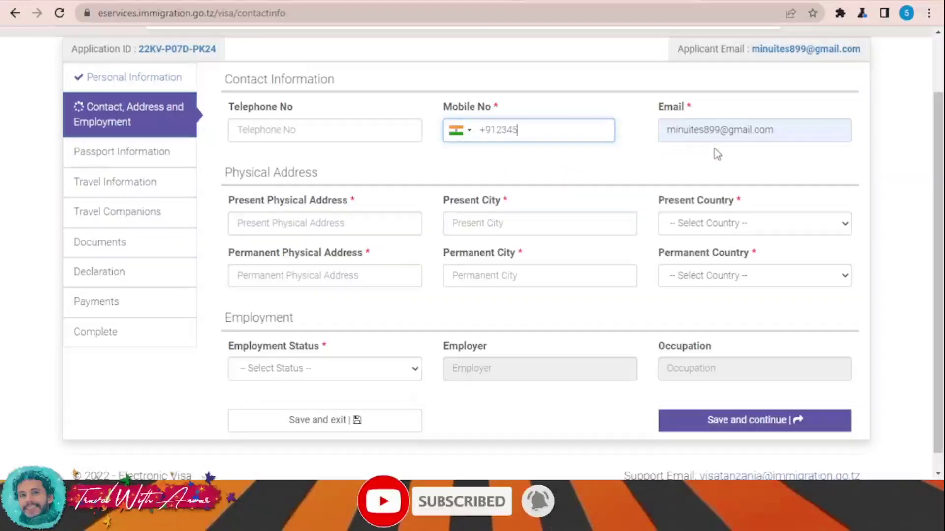
{"action": "type", "text": "67891"}
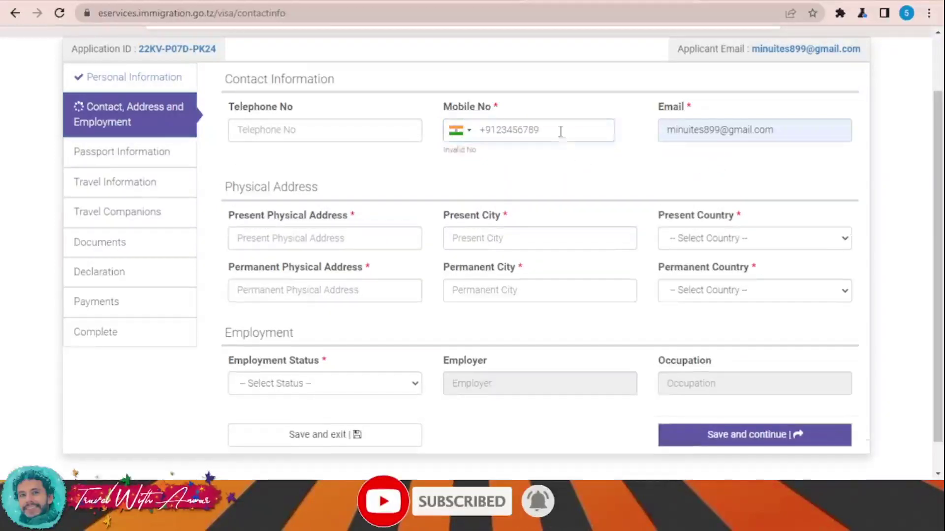
{"action": "left_click", "coordinate": [608, 131]}
{"action": "type", "text": "0"}
{"action": "left_click", "coordinate": [584, 177]}
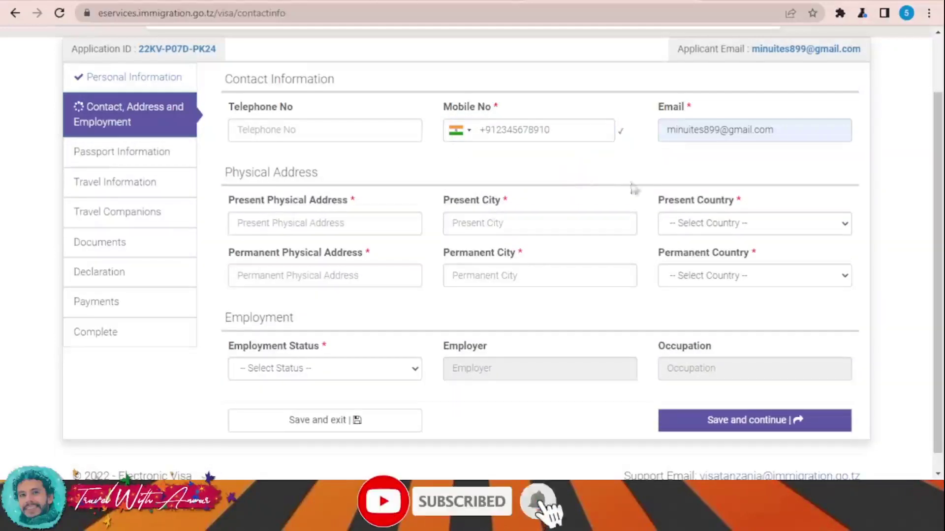
Fill the present and permanent address and city with 'aa', with India as both countries.
{"action": "scroll", "coordinate": [348, 193], "scroll_direction": "down", "scroll_amount": 1}
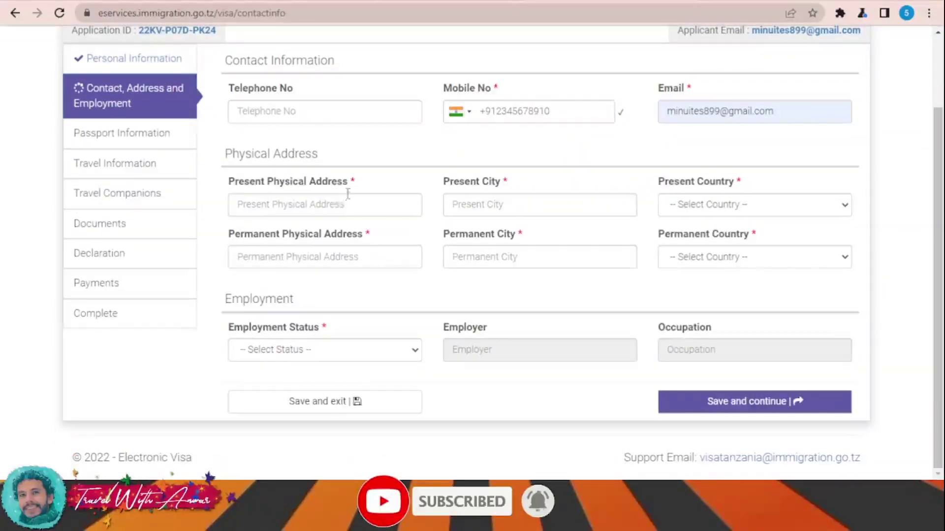
{"action": "left_click", "coordinate": [325, 205]}
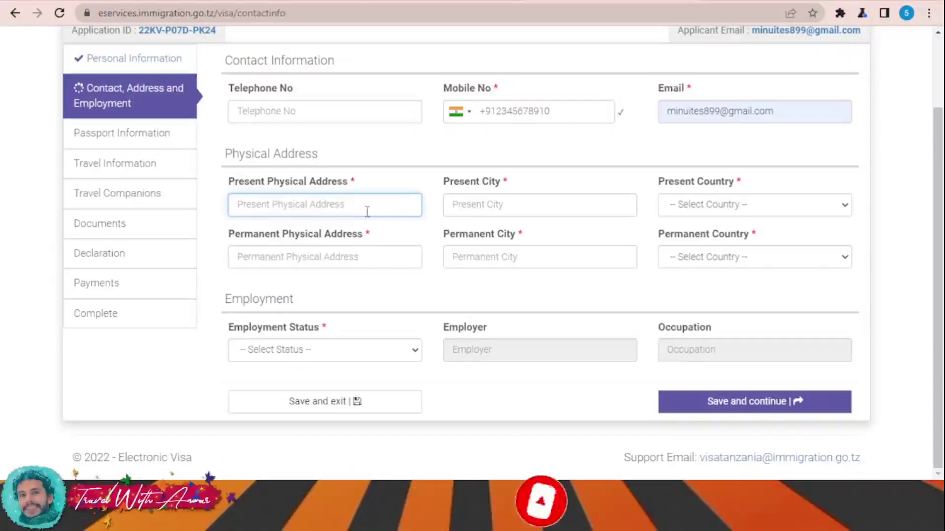
{"action": "type", "text": "aa"}
{"action": "left_click", "coordinate": [544, 205]}
{"action": "type", "text": "aa"}
{"action": "key", "text": "Tab"}
{"action": "type", "text": "india"}
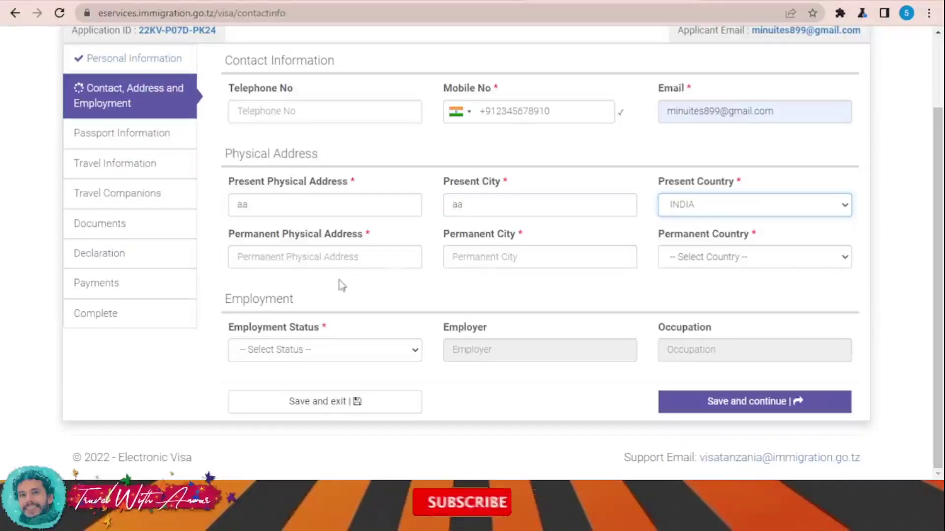
{"action": "left_click", "coordinate": [336, 253]}
{"action": "type", "text": "aa"}
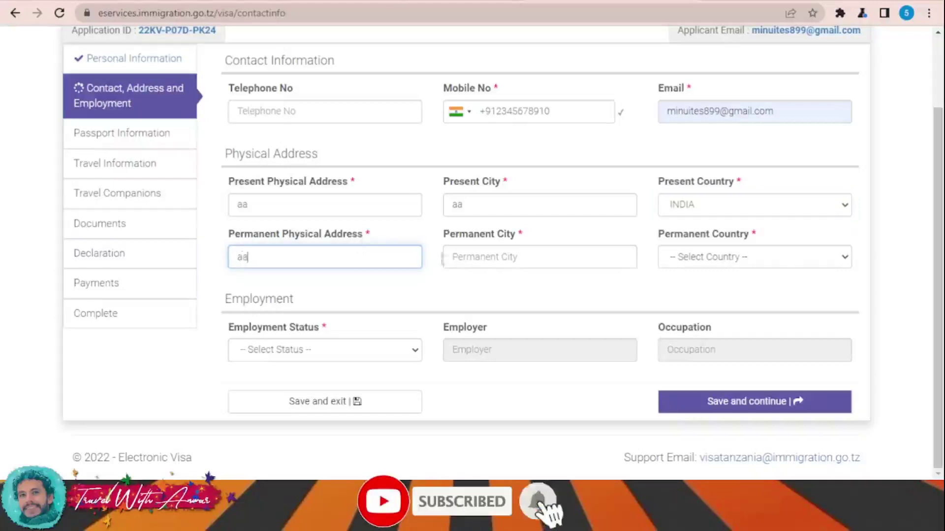
{"action": "left_click", "coordinate": [518, 260]}
{"action": "left_click", "coordinate": [737, 261]}
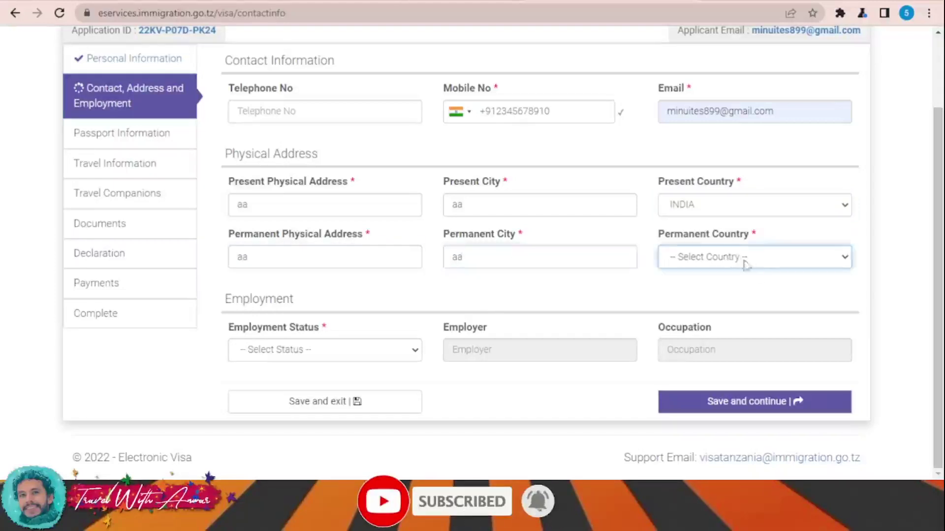
{"action": "type", "text": "in"}
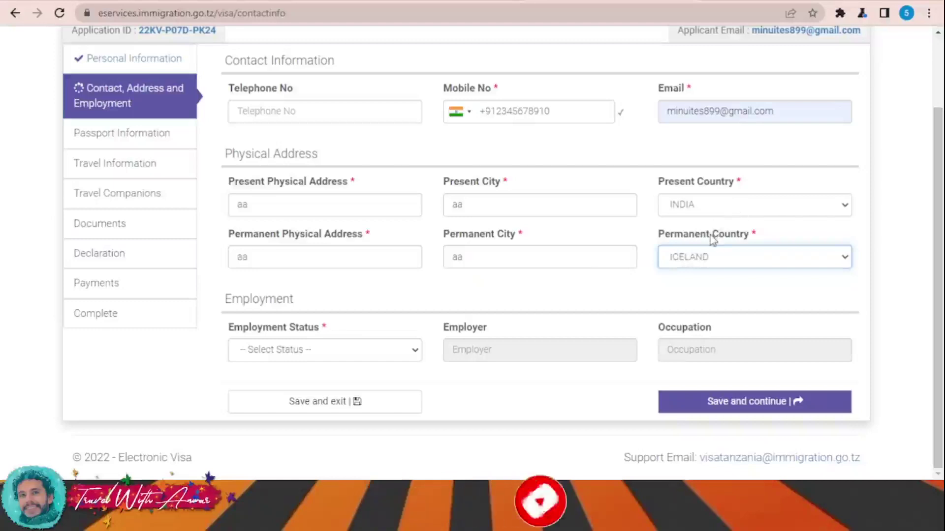
Choose the employment status by typing 'ue', enter employer 'B', and save the contact details.
{"action": "left_click", "coordinate": [324, 349]}
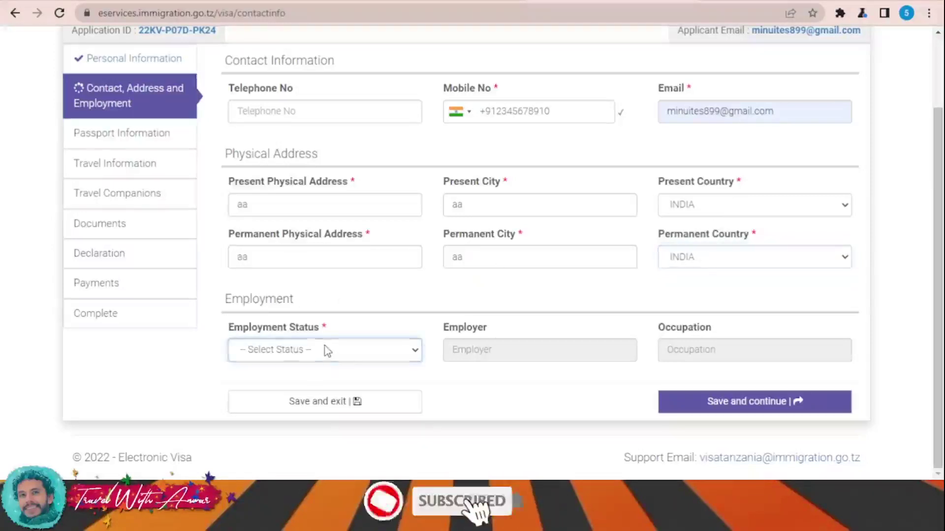
{"action": "type", "text": "u"}
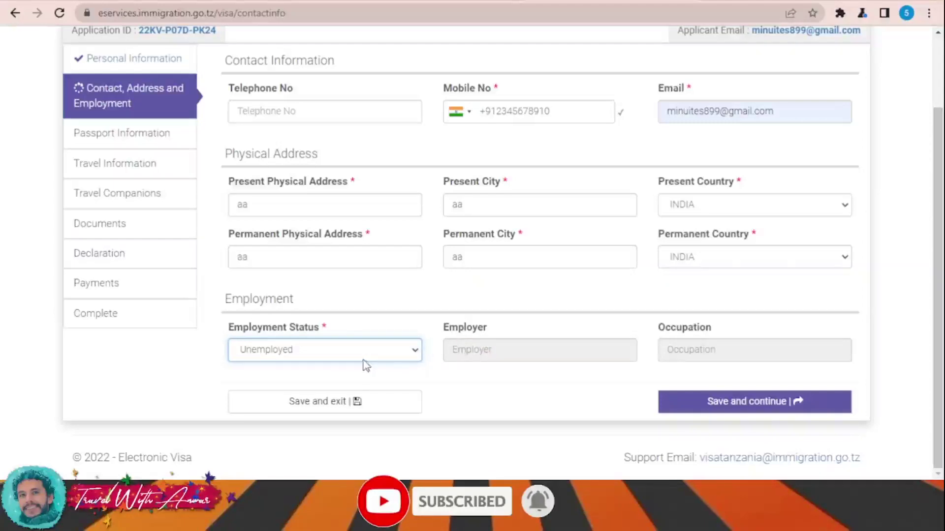
{"action": "type", "text": "e"}
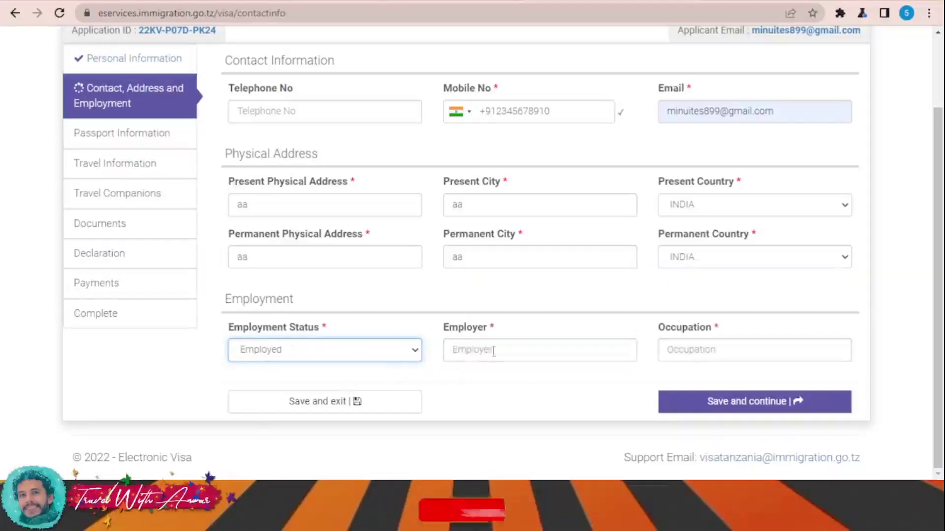
{"action": "left_click", "coordinate": [508, 351]}
{"action": "type", "text": "B"}
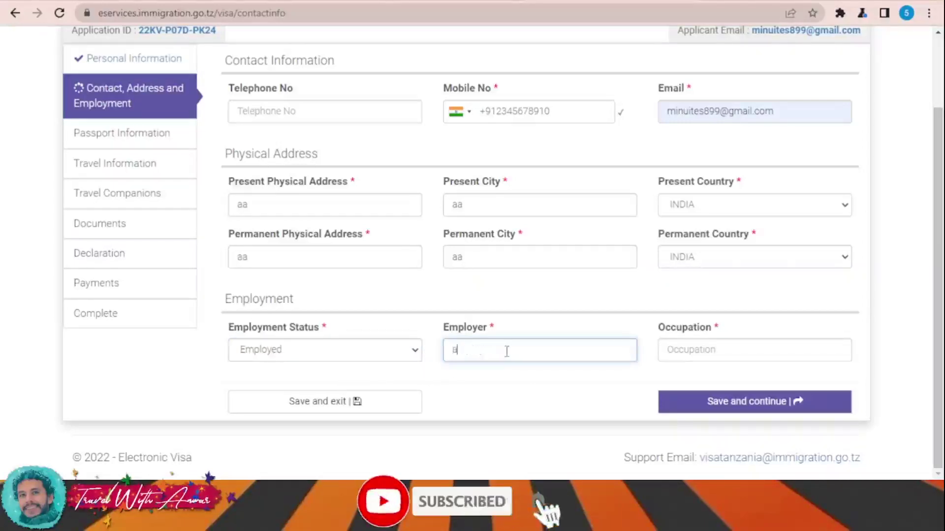
{"action": "left_click", "coordinate": [736, 350]}
{"action": "left_click", "coordinate": [735, 406]}
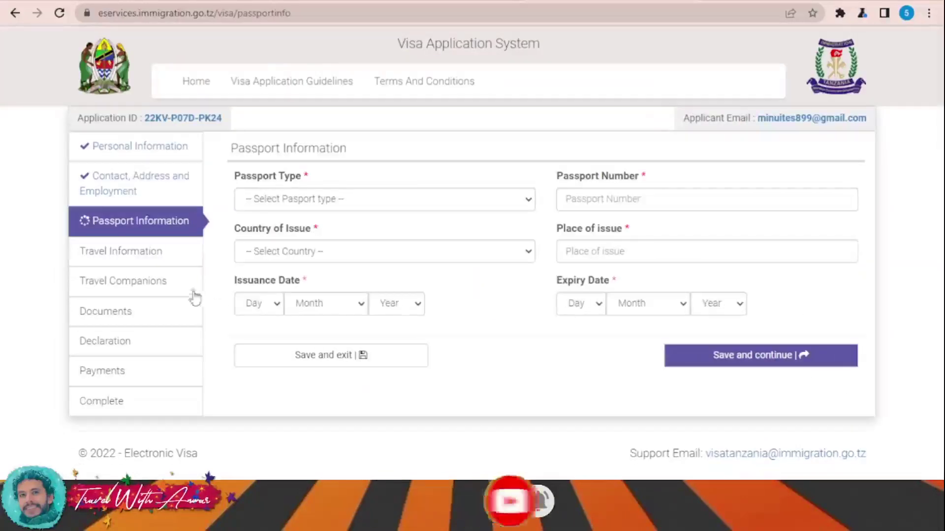
Choose Ordinary passport type, enter the passport number, country INDIA and place of issue 'aa'.
{"action": "left_click", "coordinate": [312, 206]}
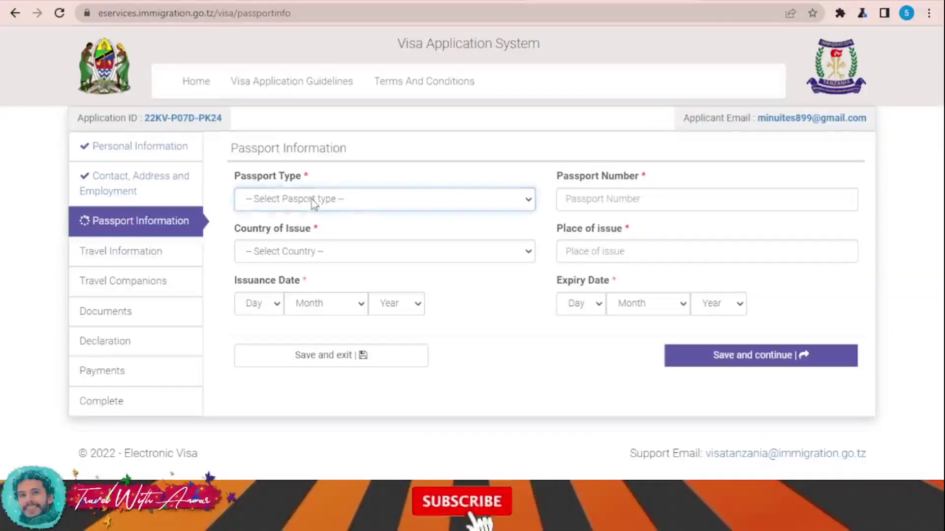
{"action": "left_click", "coordinate": [306, 237]}
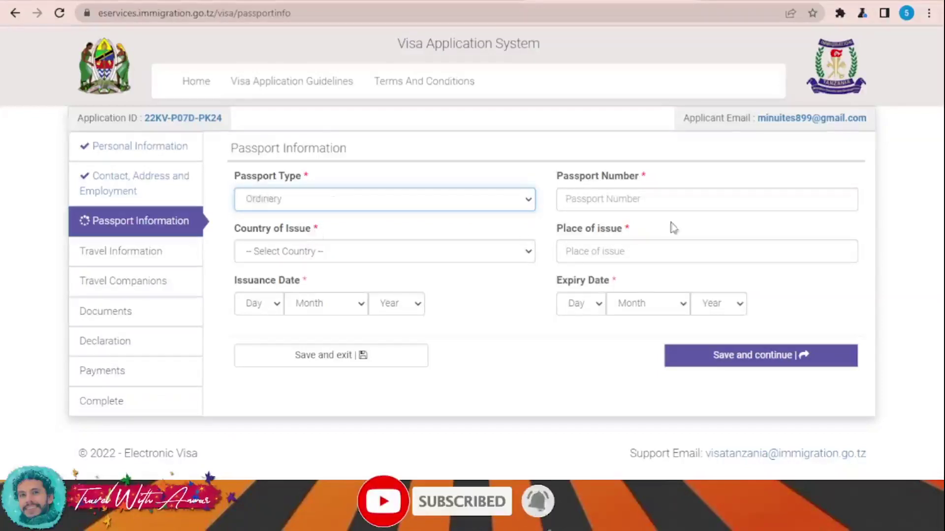
{"action": "left_click", "coordinate": [645, 198]}
{"action": "type", "text": "12345"}
{"action": "left_click", "coordinate": [279, 251]}
{"action": "type", "text": "india"}
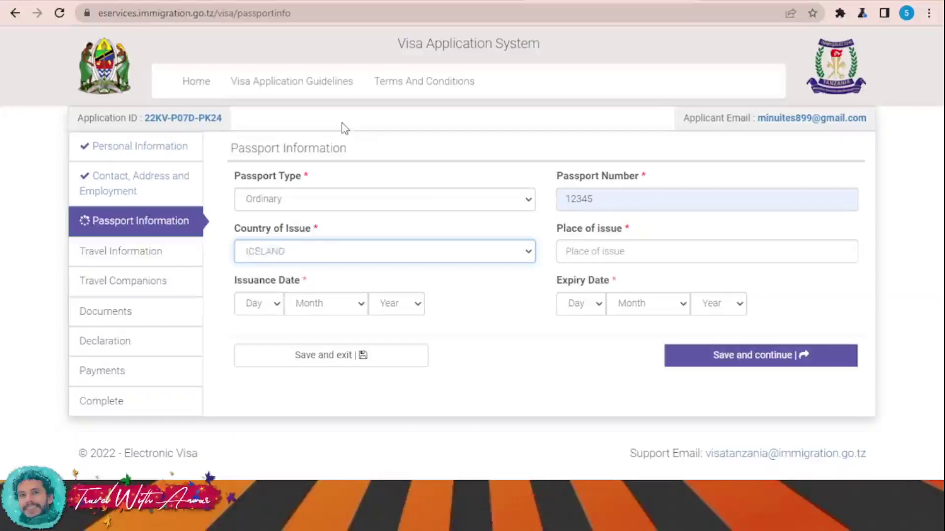
{"action": "left_click", "coordinate": [612, 257]}
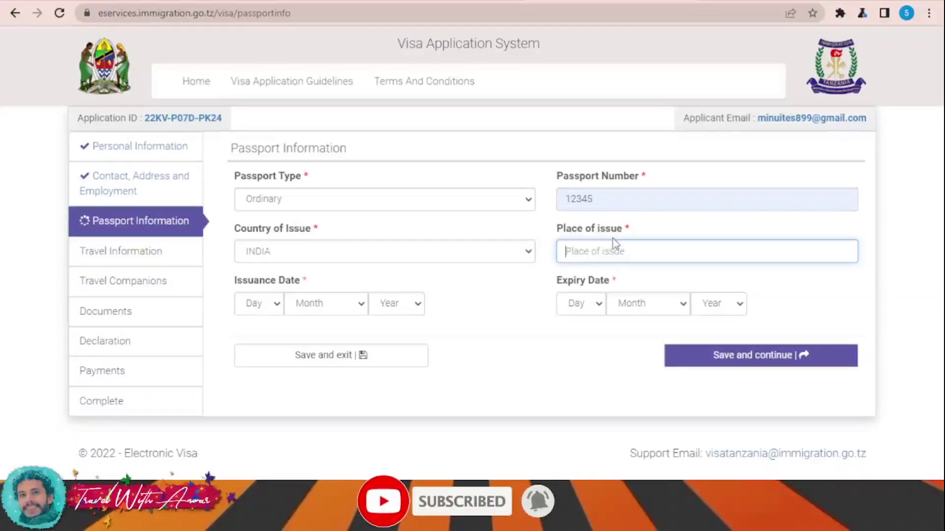
{"action": "type", "text": "aa"}
Set issuance date 12 February 2022 and expiry 14 March 2030, then save the passport details.
{"action": "left_click", "coordinate": [270, 304]}
{"action": "left_click", "coordinate": [264, 202]}
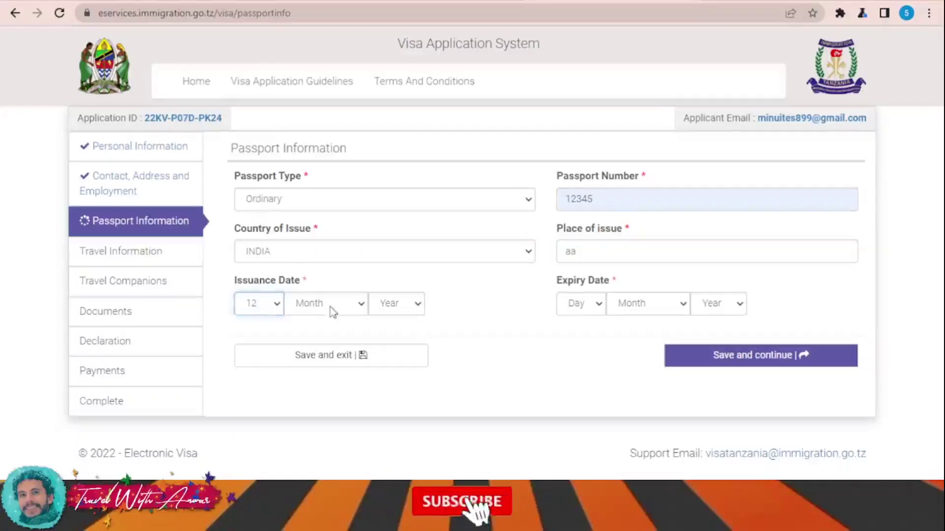
{"action": "left_click", "coordinate": [328, 308]}
{"action": "left_click", "coordinate": [337, 354]}
{"action": "left_click", "coordinate": [394, 304]}
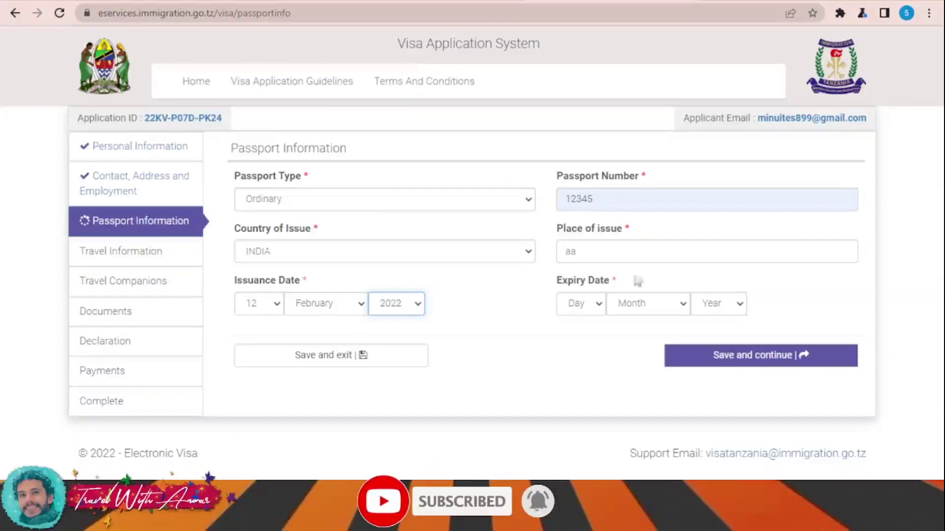
{"action": "left_click", "coordinate": [599, 304]}
{"action": "left_click", "coordinate": [596, 267]}
{"action": "left_click", "coordinate": [635, 304]}
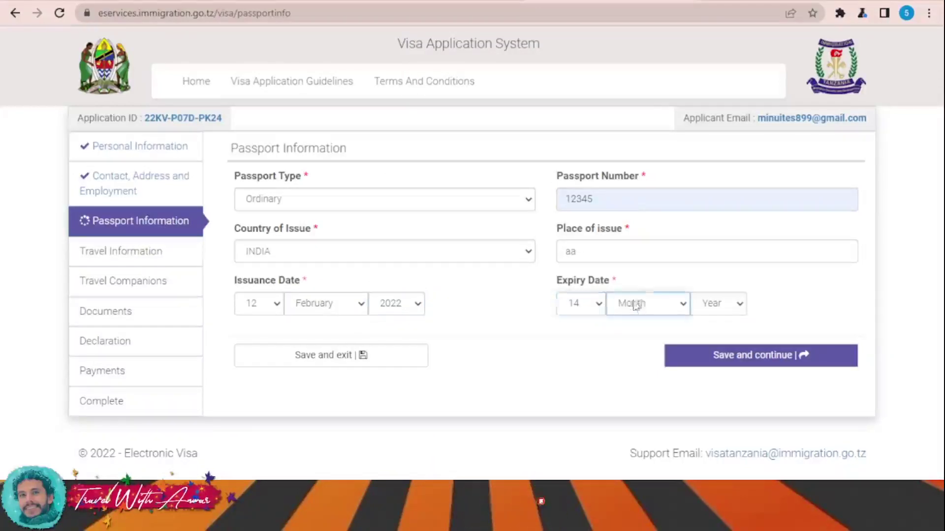
{"action": "left_click", "coordinate": [647, 361]}
{"action": "left_click", "coordinate": [718, 310]}
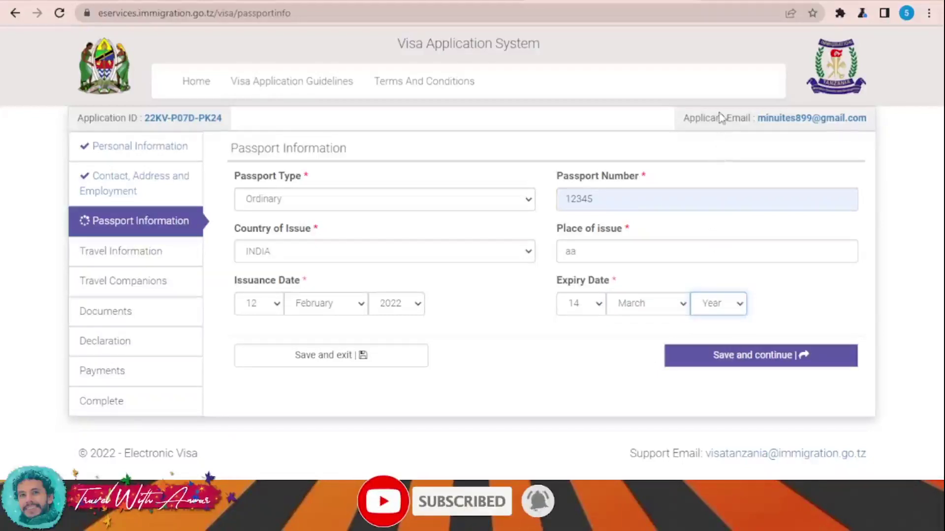
{"action": "left_click", "coordinate": [721, 225]}
{"action": "left_click", "coordinate": [802, 363]}
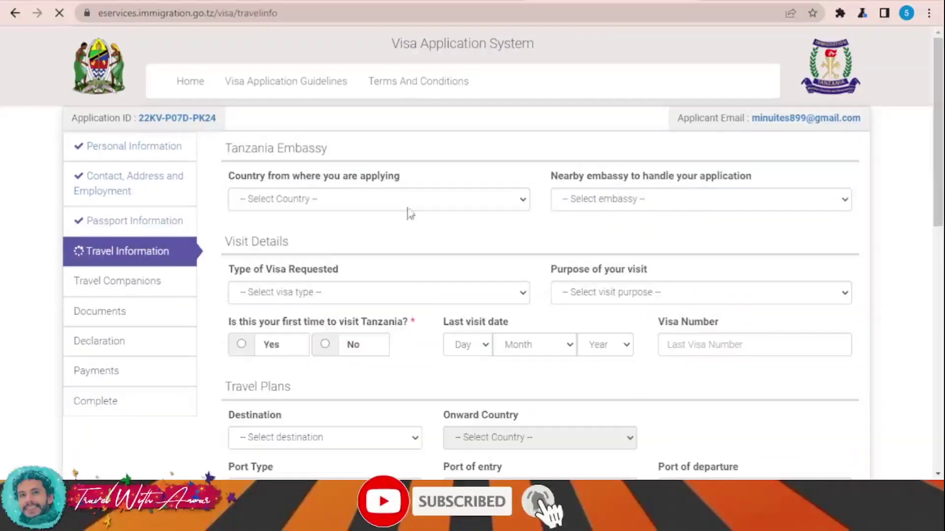
Apply from INDIA through the New Delhi, India embassy.
{"action": "left_click", "coordinate": [292, 206]}
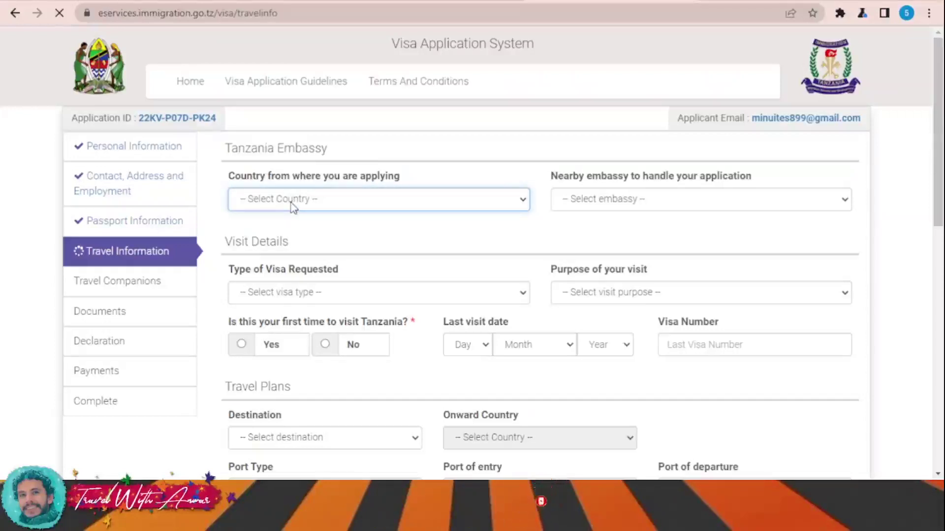
{"action": "type", "text": "india"}
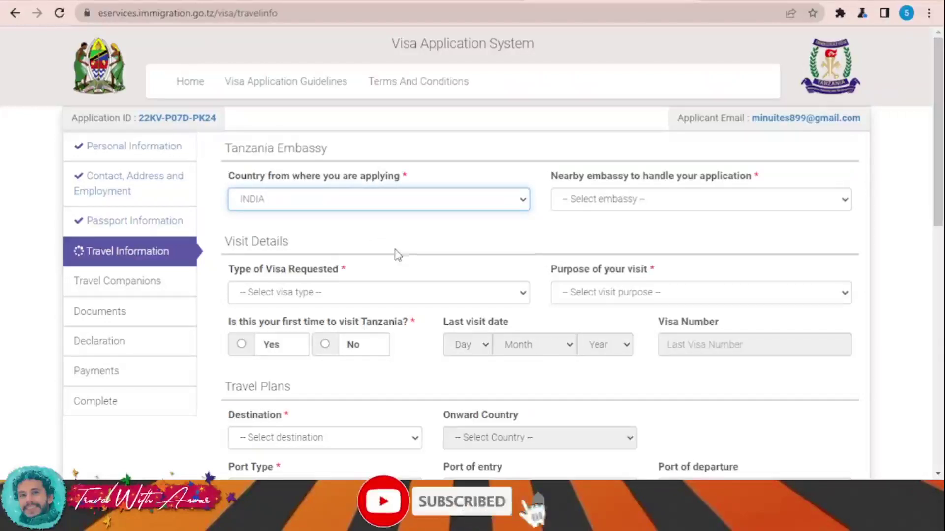
{"action": "left_click", "coordinate": [704, 198]}
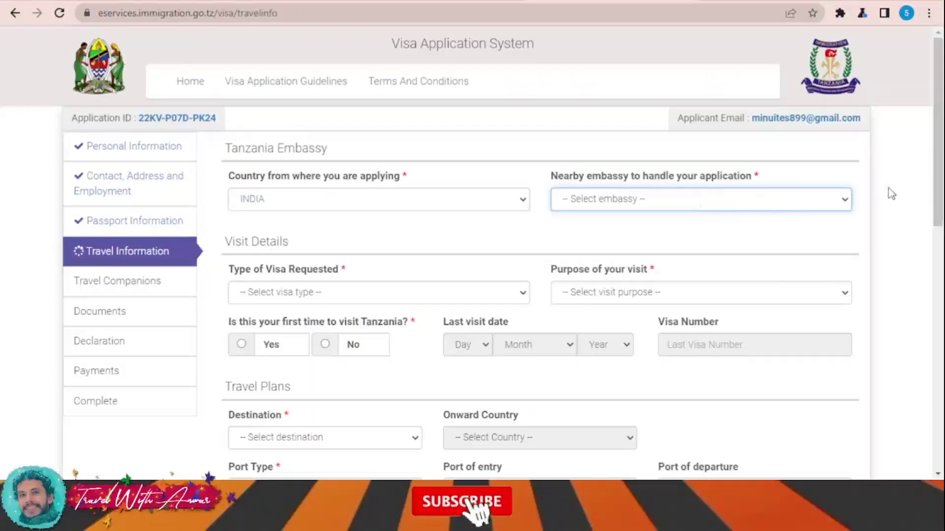
{"action": "scroll", "coordinate": [881, 190], "scroll_direction": "down", "scroll_amount": 4}
{"action": "scroll", "coordinate": [886, 191], "scroll_direction": "up", "scroll_amount": 3}
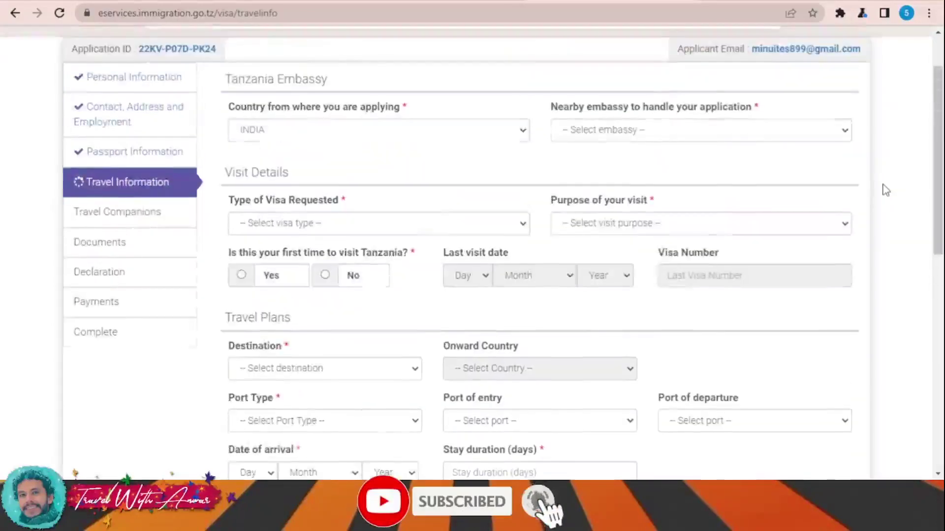
{"action": "left_click", "coordinate": [642, 136]}
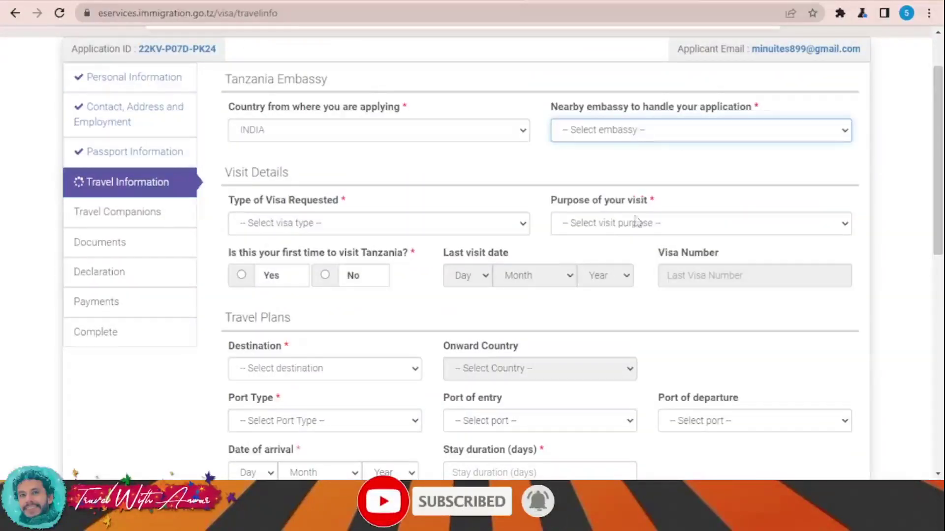
{"action": "left_click", "coordinate": [641, 254]}
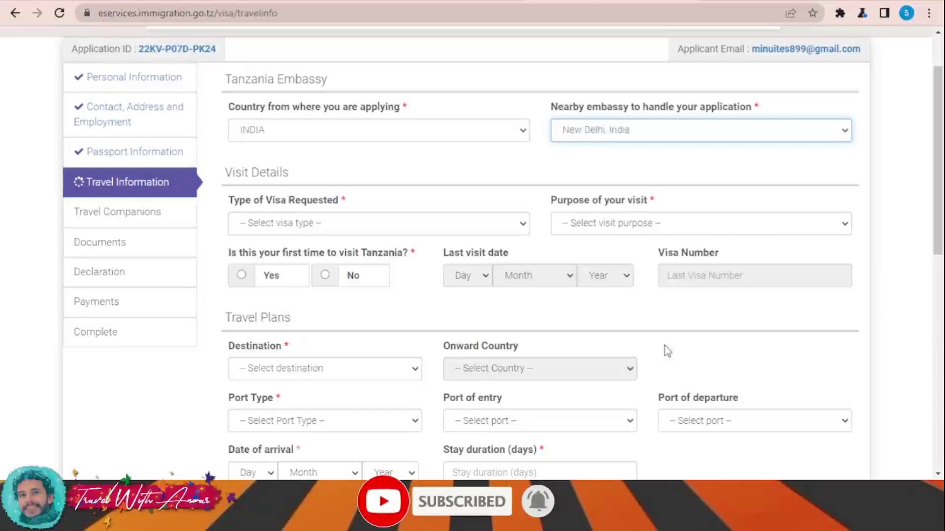
Choose Ordinary Visa, purpose Tourism, and answer Yes to first visit to Tanzania.
{"action": "left_click", "coordinate": [311, 227]}
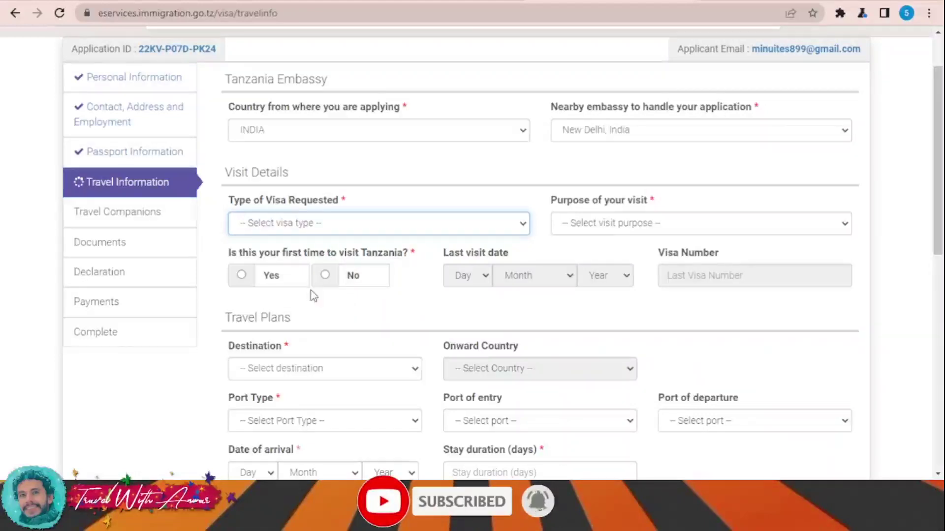
{"action": "left_click", "coordinate": [327, 272]}
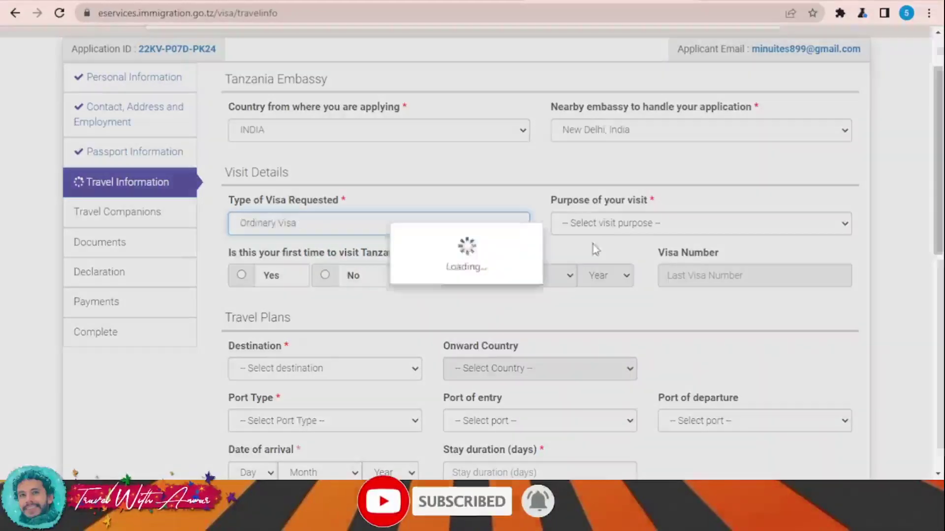
{"action": "left_click", "coordinate": [595, 225]}
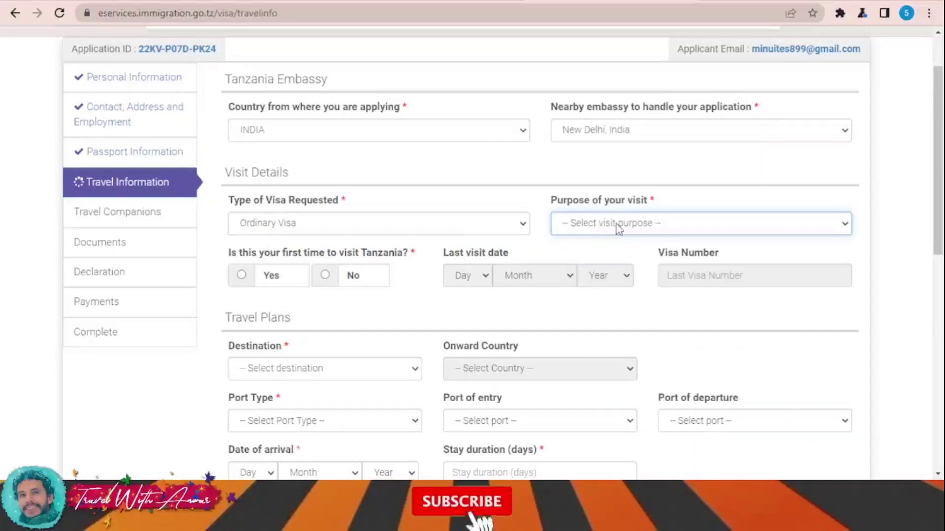
{"action": "left_click", "coordinate": [612, 258]}
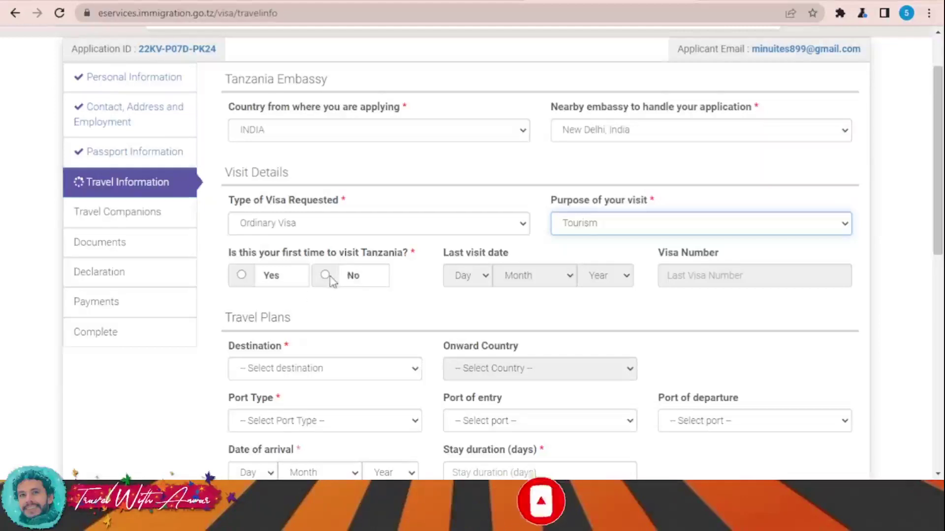
{"action": "left_click", "coordinate": [242, 274]}
{"action": "scroll", "coordinate": [713, 302], "scroll_direction": "down", "scroll_amount": 3}
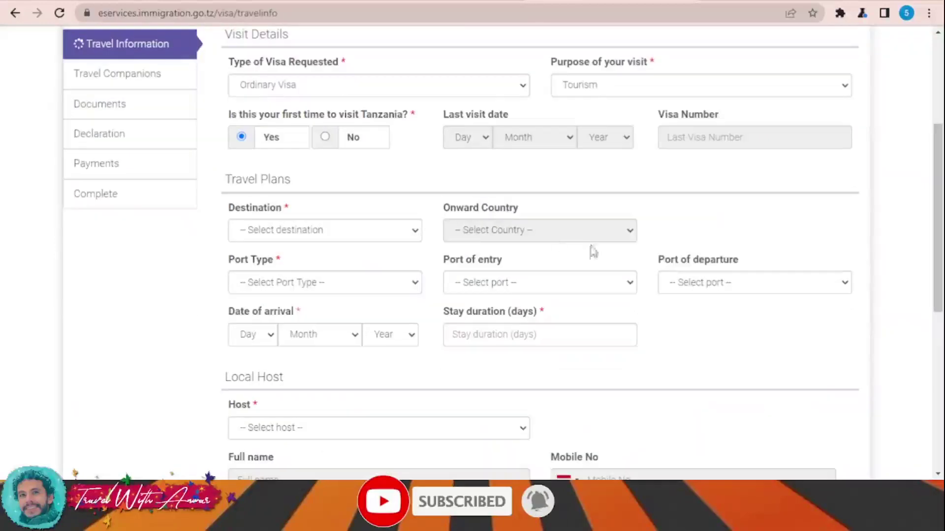
Set destination Tanzania Mainland, port type Airports, with Kilimanjaro (KIA) for entry and departure.
{"action": "left_click", "coordinate": [319, 242]}
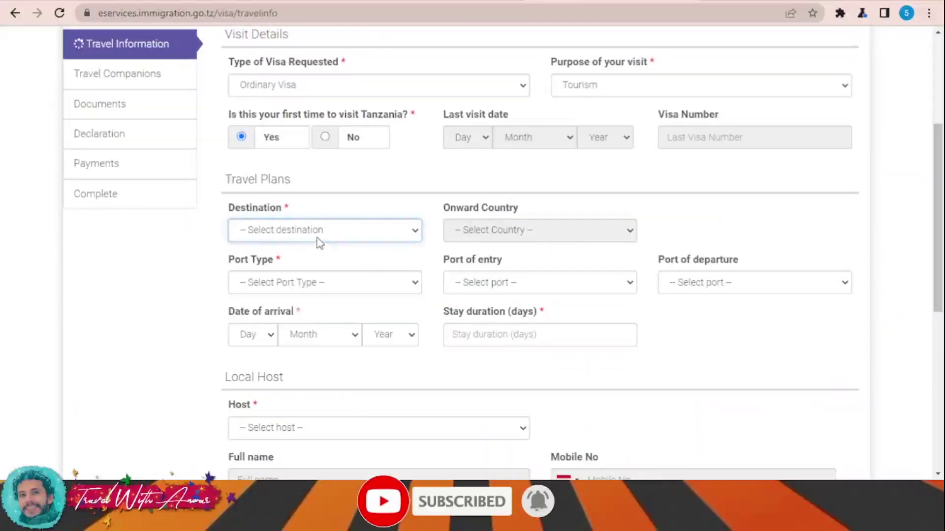
{"action": "left_click", "coordinate": [355, 264]}
{"action": "left_click", "coordinate": [527, 231]}
{"action": "left_click", "coordinate": [321, 287]}
{"action": "left_click", "coordinate": [312, 316]}
{"action": "left_click", "coordinate": [523, 289]}
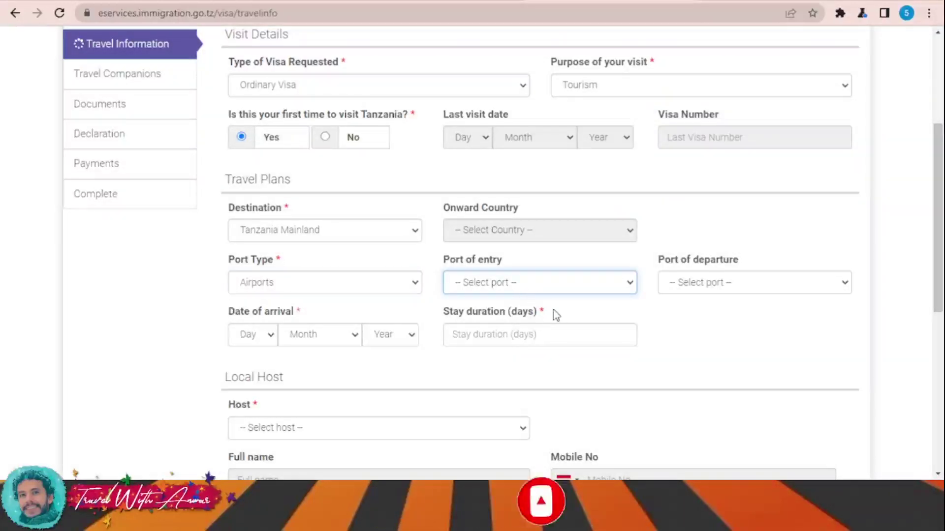
{"action": "left_click", "coordinate": [579, 309]}
{"action": "scroll", "coordinate": [721, 295], "scroll_direction": "down", "scroll_amount": 1}
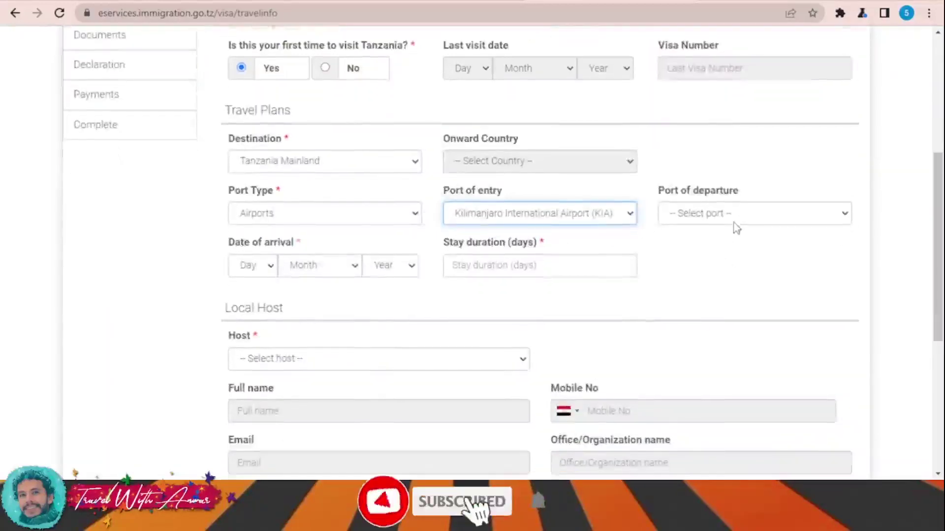
{"action": "left_click", "coordinate": [725, 214]}
{"action": "left_click", "coordinate": [746, 248]}
{"action": "scroll", "coordinate": [394, 226], "scroll_direction": "down", "scroll_amount": 1}
Set the arrival date to 1 November 2022 and enter a 30-day stay duration.
{"action": "left_click", "coordinate": [260, 205]}
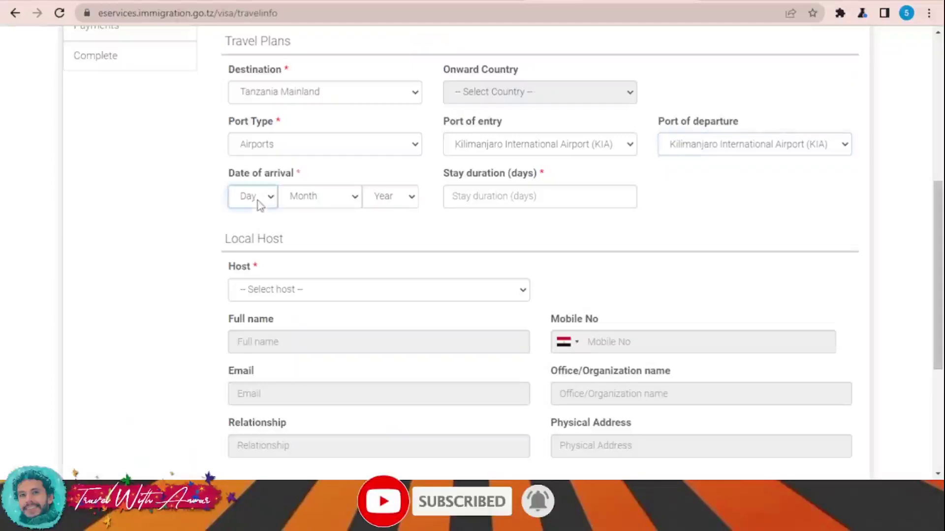
{"action": "left_click", "coordinate": [251, 235]}
{"action": "left_click", "coordinate": [344, 205]}
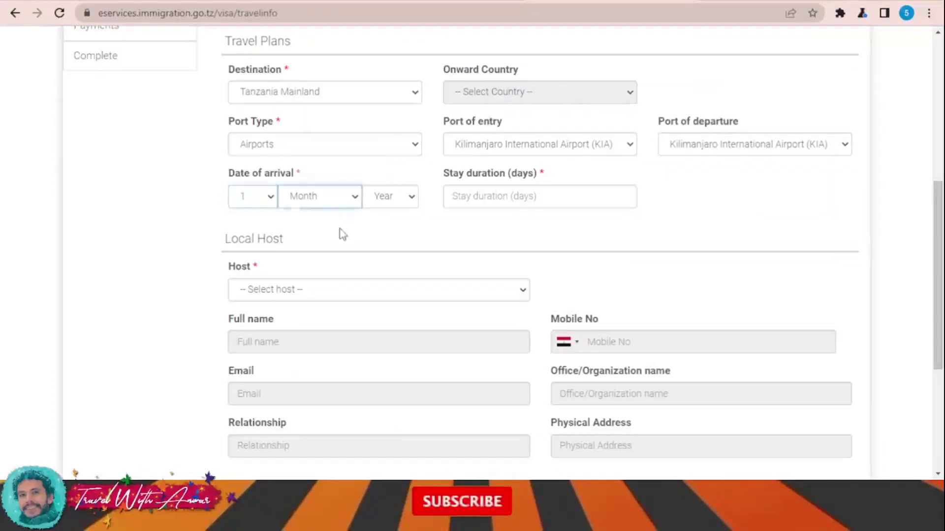
{"action": "left_click", "coordinate": [342, 236]}
{"action": "left_click", "coordinate": [380, 205]}
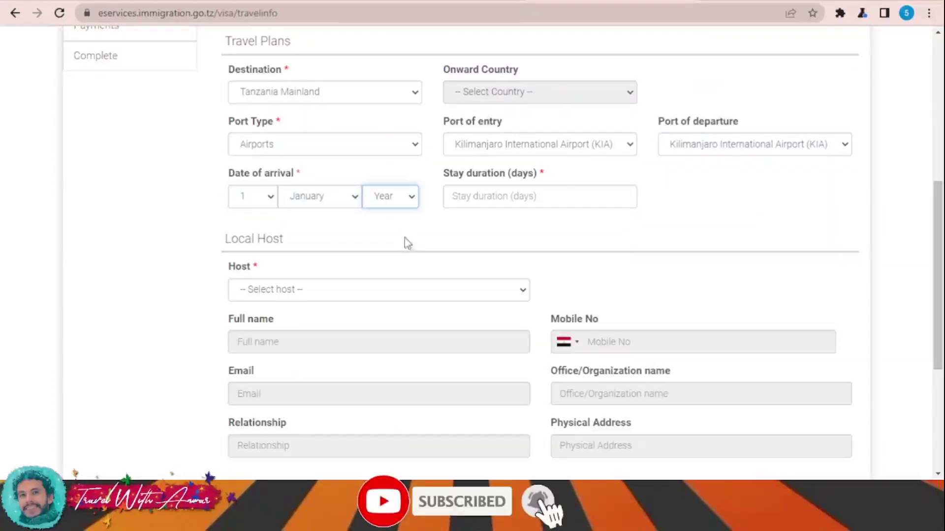
{"action": "left_click", "coordinate": [323, 205]}
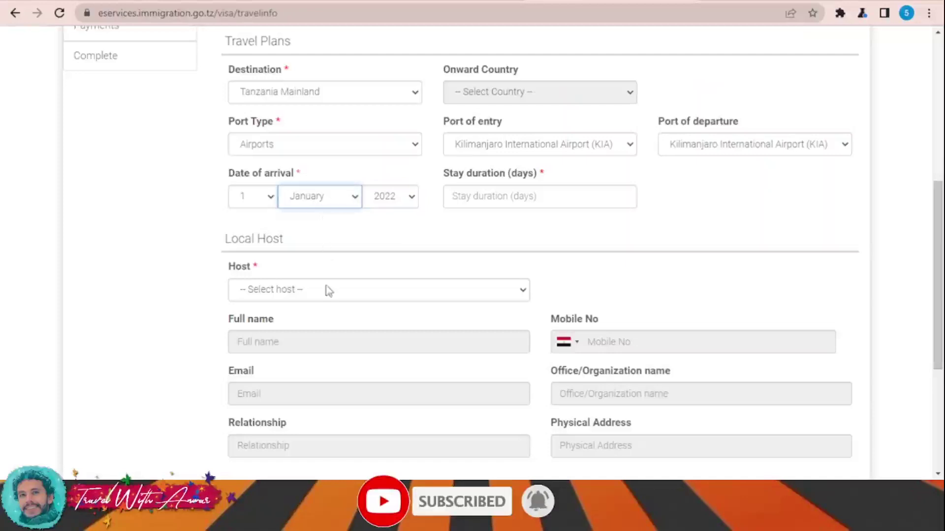
{"action": "key", "text": "n"}
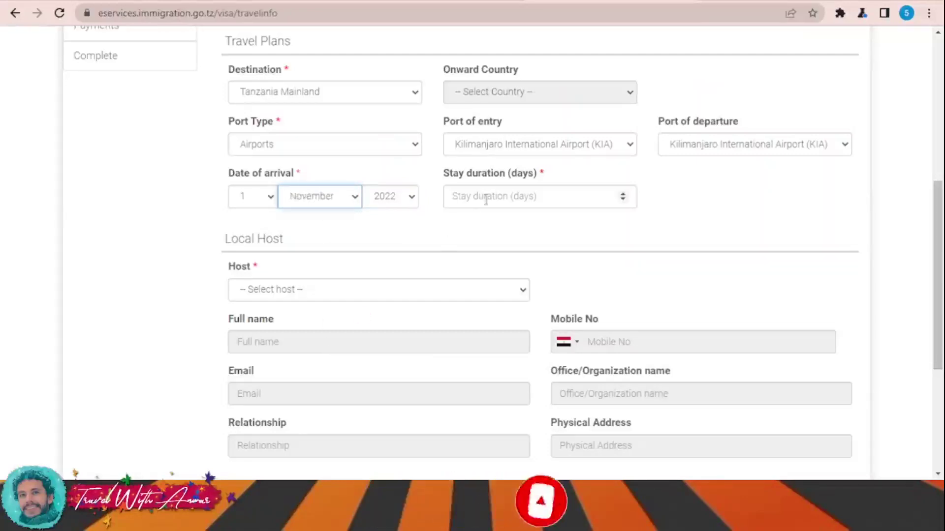
{"action": "left_click", "coordinate": [484, 196]}
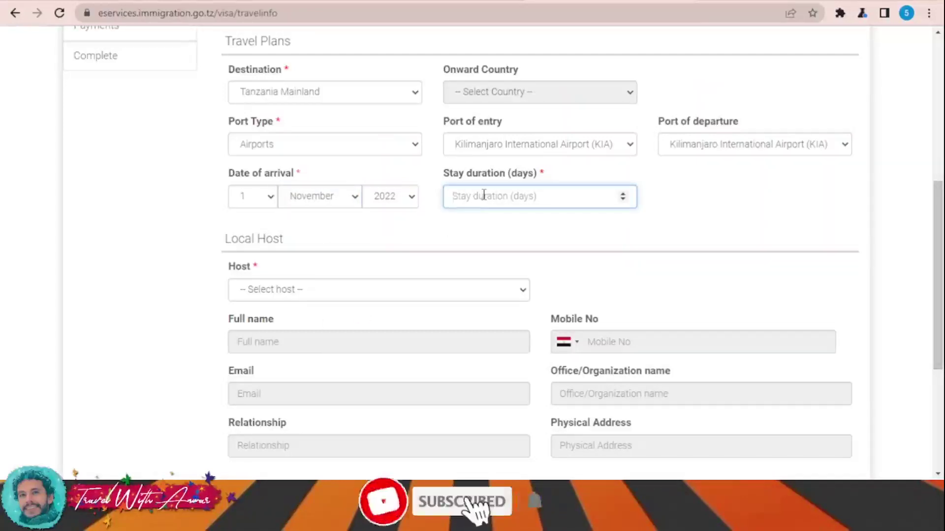
{"action": "type", "text": "30"}
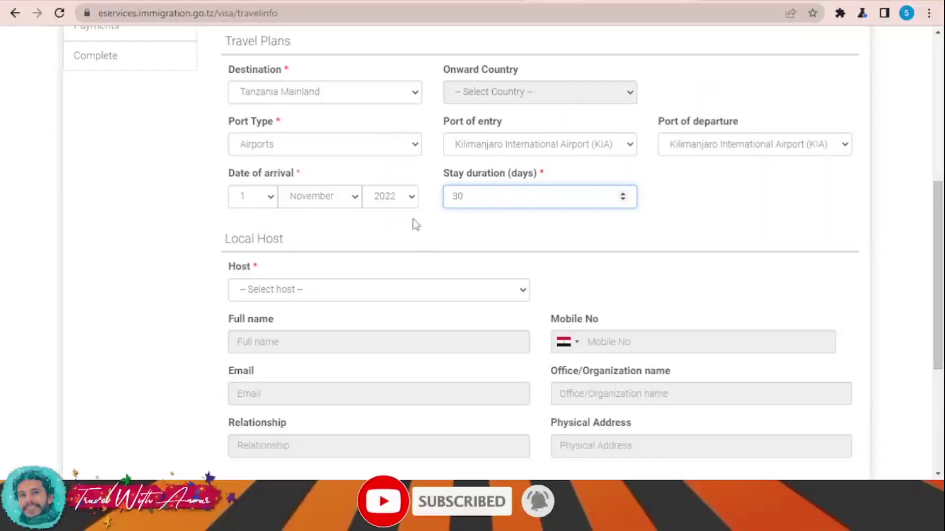
Set the host to Self, accommodation to Hotel with address 'aa', and save the travel information.
{"action": "scroll", "coordinate": [277, 297], "scroll_direction": "down", "scroll_amount": 3}
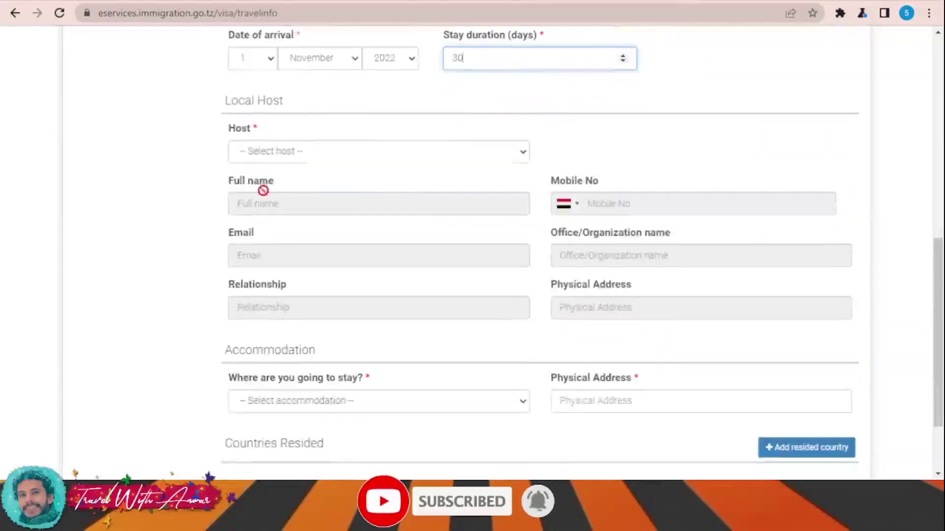
{"action": "left_click", "coordinate": [299, 154]}
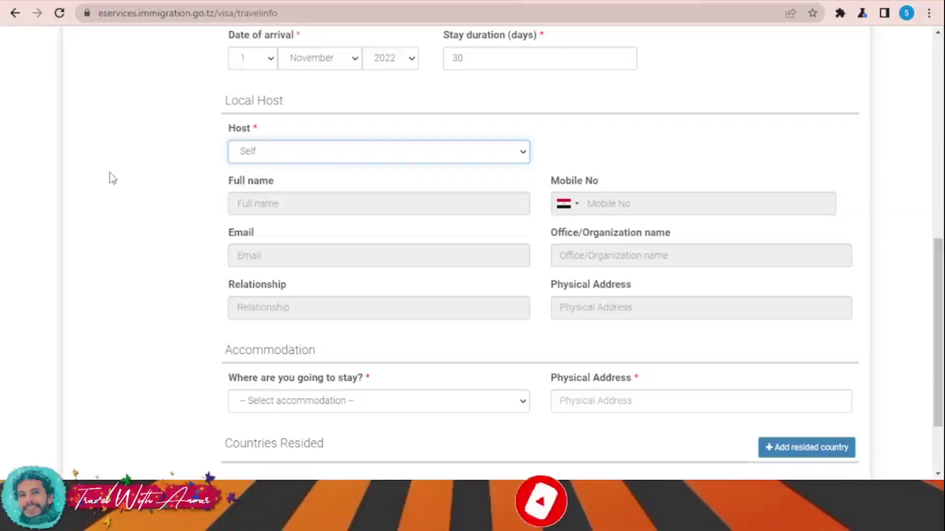
{"action": "scroll", "coordinate": [183, 165], "scroll_direction": "down", "scroll_amount": 1}
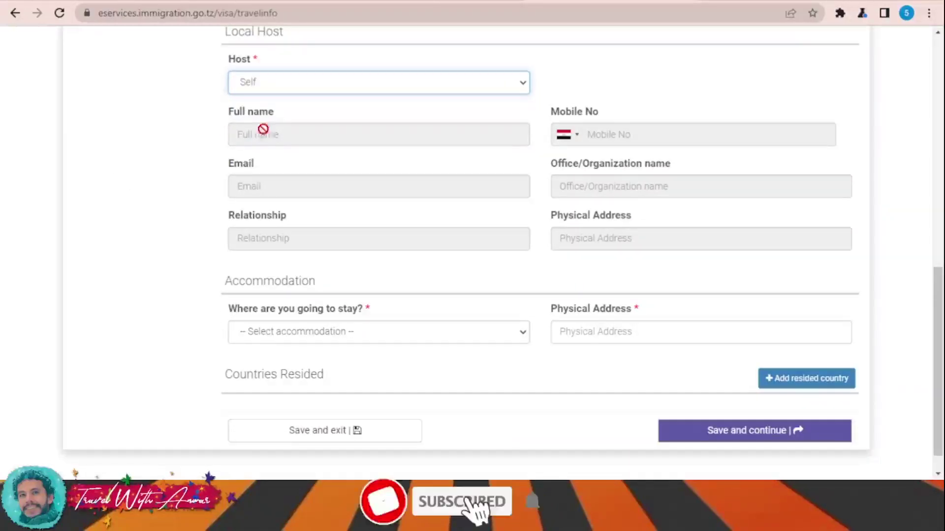
{"action": "scroll", "coordinate": [321, 268], "scroll_direction": "down", "scroll_amount": 1}
{"action": "left_click", "coordinate": [313, 314]}
{"action": "left_click", "coordinate": [321, 339]}
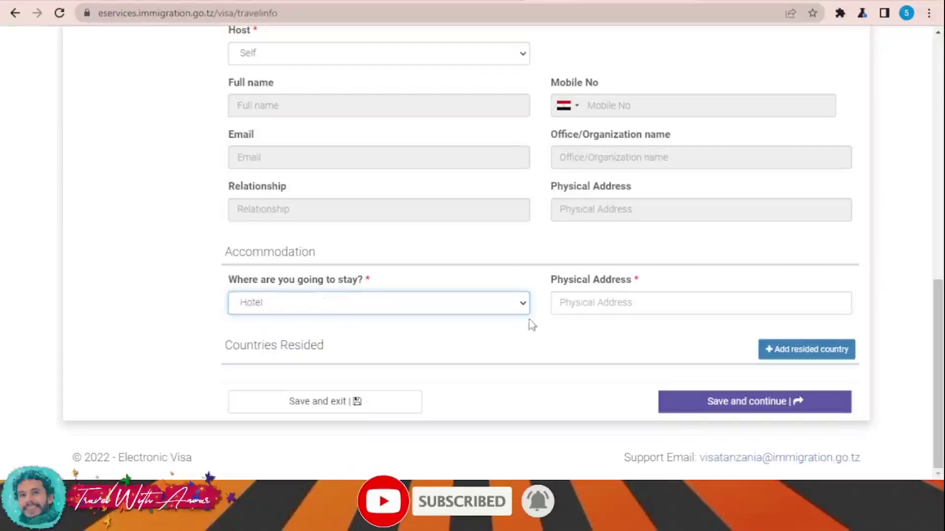
{"action": "left_click", "coordinate": [611, 301]}
{"action": "type", "text": "aa"}
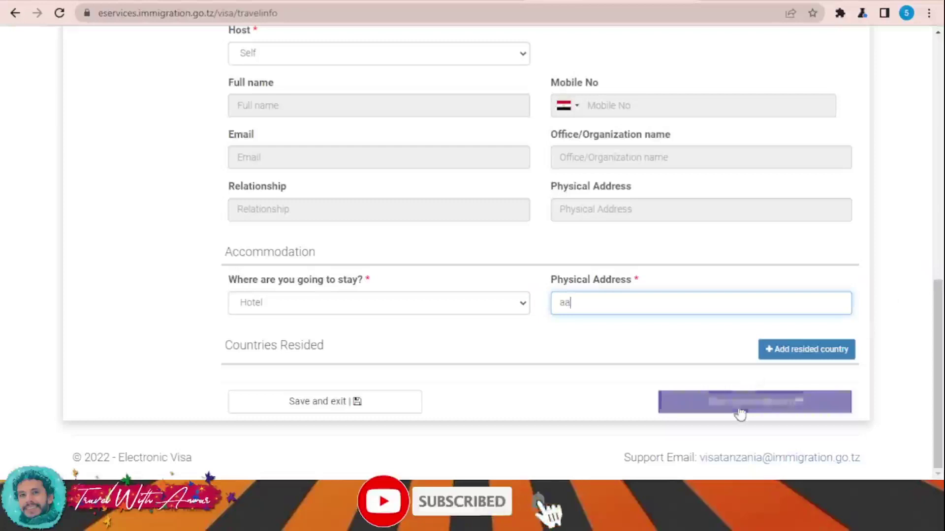
{"action": "left_click", "coordinate": [728, 411]}
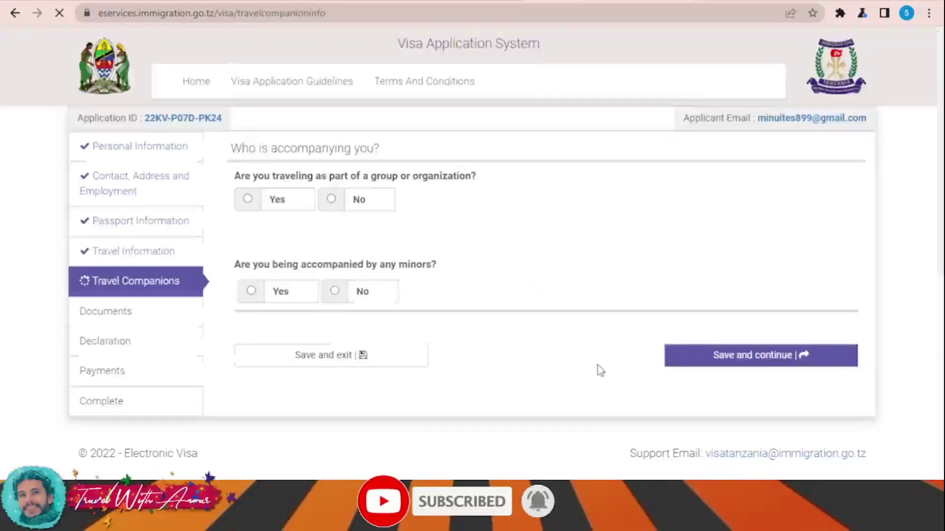
Answer No to group travel and No to accompanying minors, then save the companion details.
{"action": "left_click", "coordinate": [332, 199]}
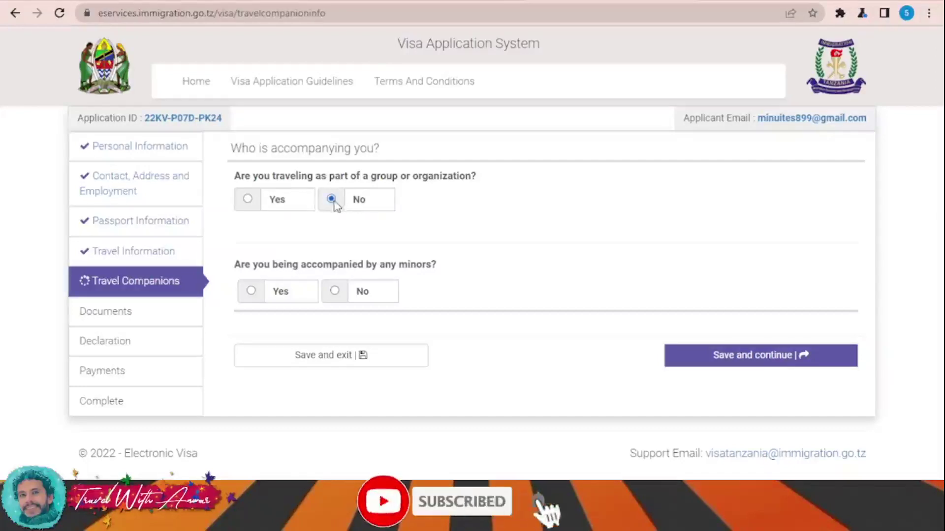
{"action": "left_click", "coordinate": [334, 291]}
{"action": "left_click", "coordinate": [746, 356]}
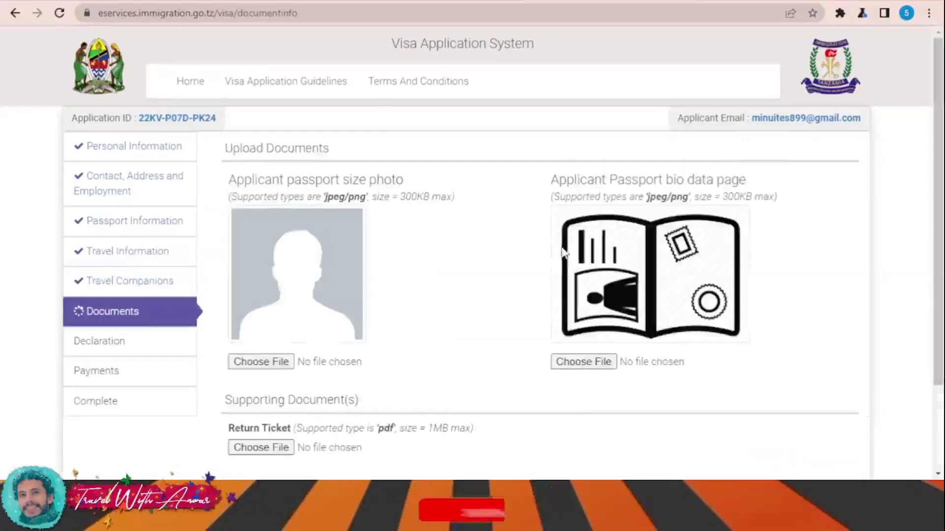
Attach vvvv.png as passport photo and bio data page, eeee.pdf as return ticket, and save.
{"action": "scroll", "coordinate": [554, 240], "scroll_direction": "down", "scroll_amount": 2}
{"action": "scroll", "coordinate": [468, 193], "scroll_direction": "up", "scroll_amount": 2}
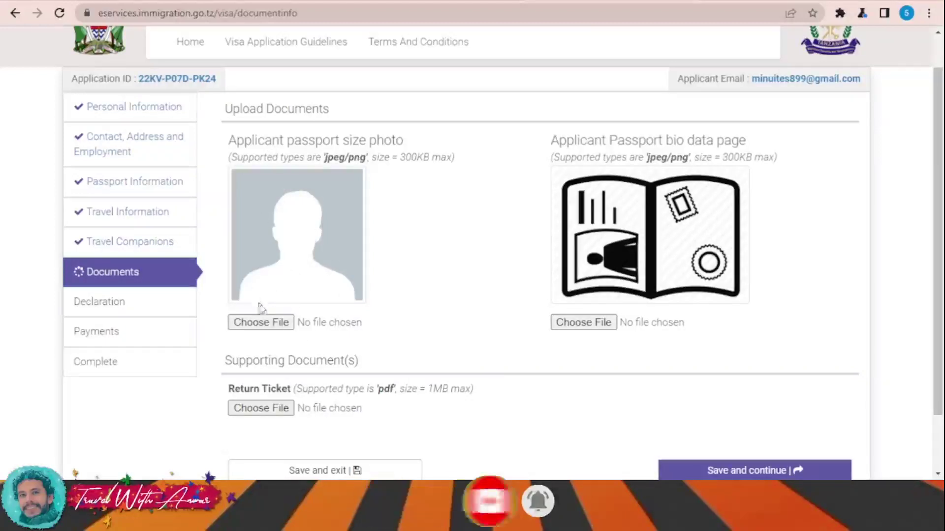
{"action": "left_click", "coordinate": [260, 323]}
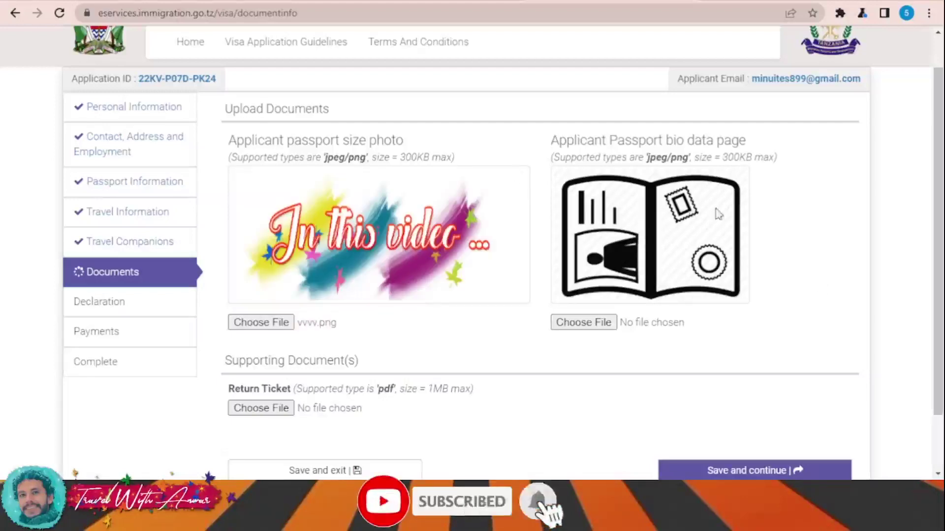
{"action": "scroll", "coordinate": [570, 268], "scroll_direction": "down", "scroll_amount": 2}
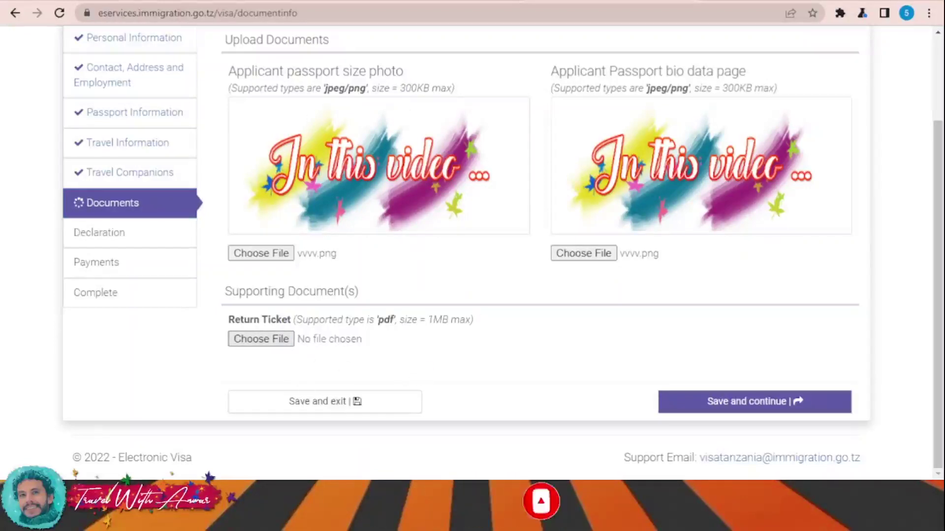
{"action": "scroll", "coordinate": [465, 267], "scroll_direction": "up", "scroll_amount": 2}
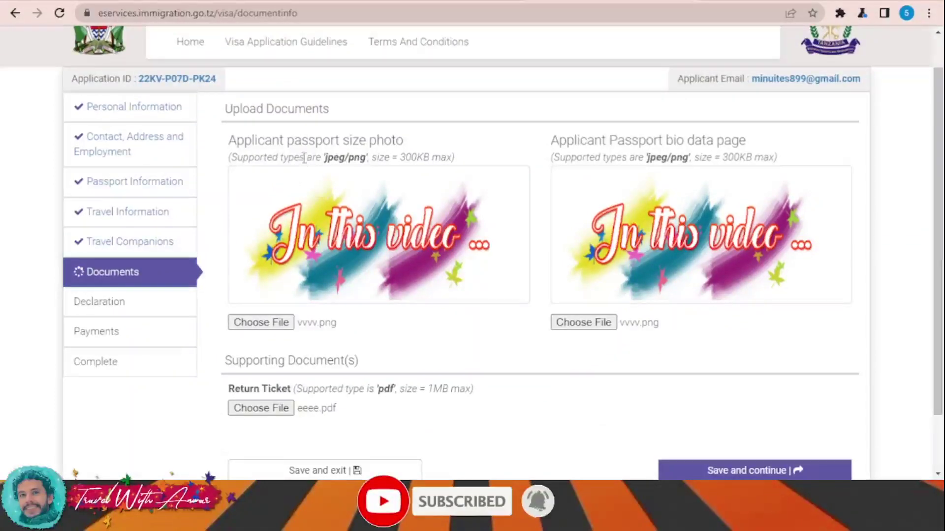
{"action": "scroll", "coordinate": [412, 143], "scroll_direction": "down", "scroll_amount": 2}
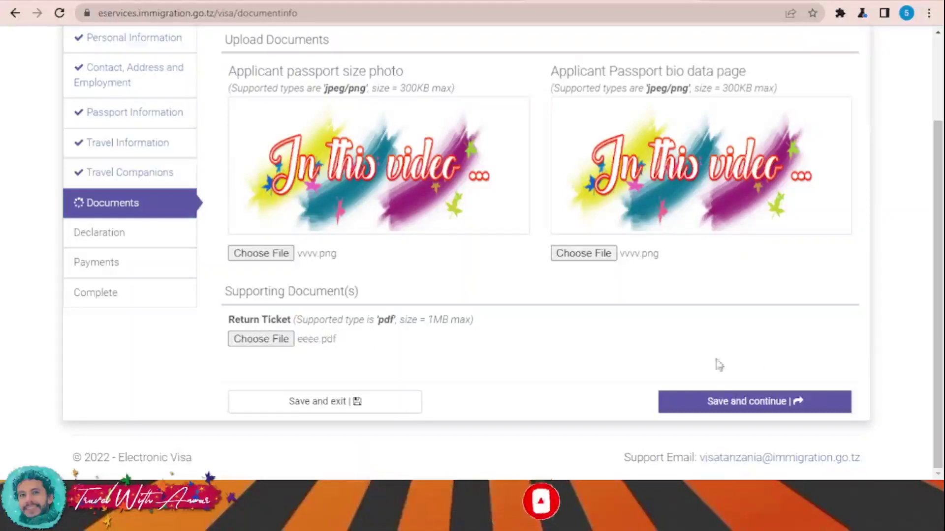
{"action": "left_click", "coordinate": [733, 401]}
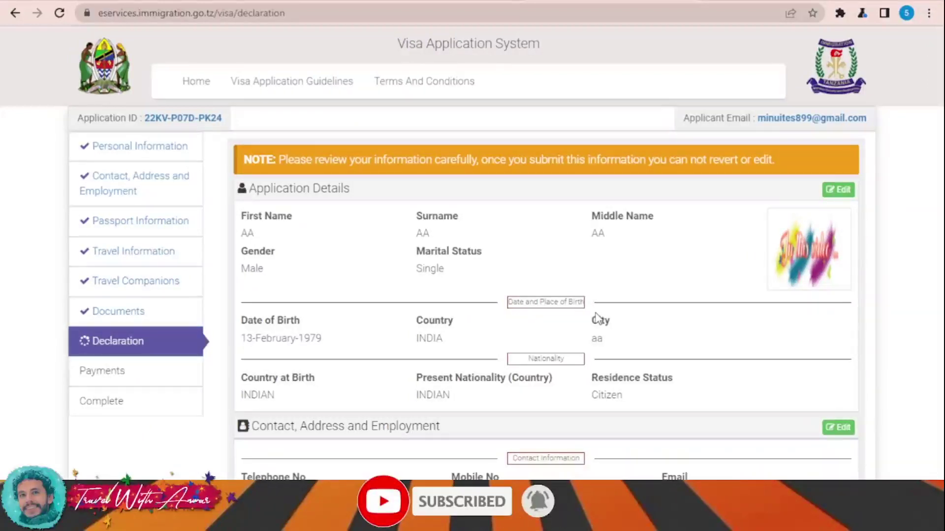
Tick the 'read and understood' declaration checkbox and submit the application for payment.
{"action": "scroll", "coordinate": [686, 268], "scroll_direction": "down", "scroll_amount": 20}
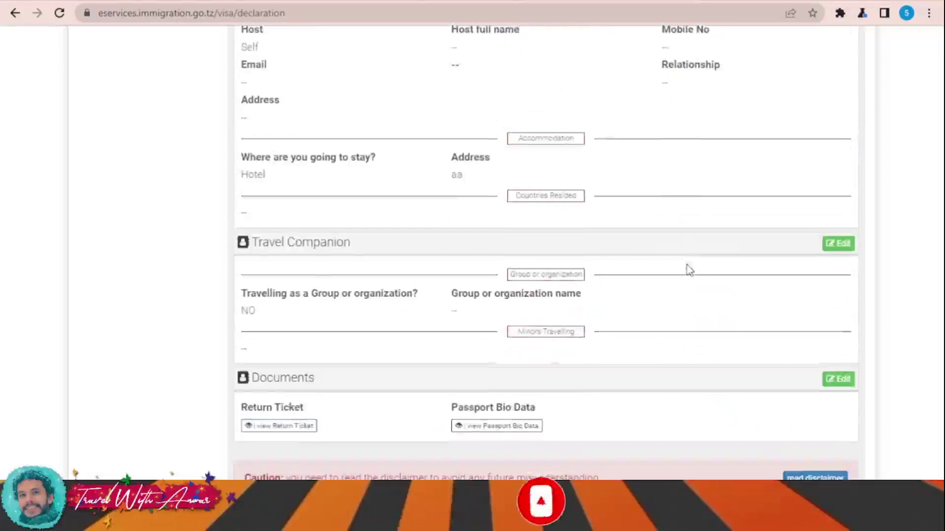
{"action": "scroll", "coordinate": [688, 266], "scroll_direction": "down", "scroll_amount": 15}
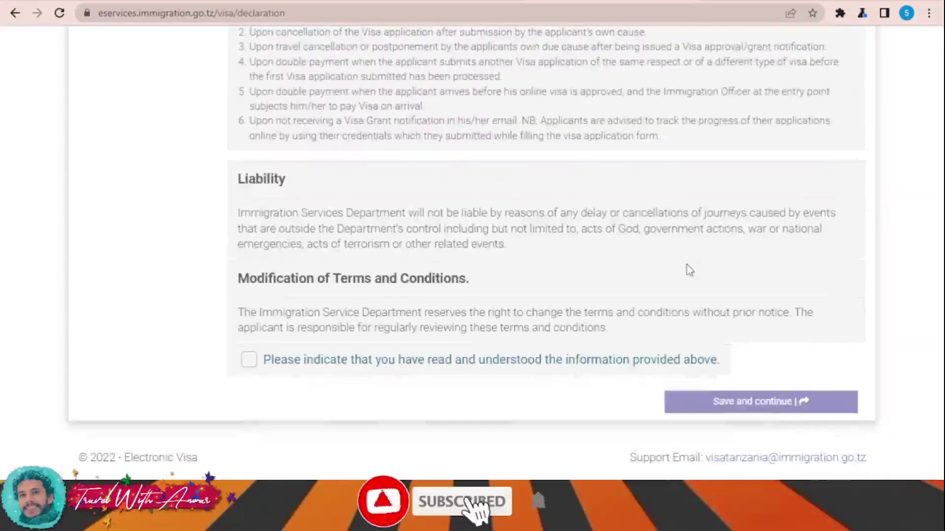
{"action": "left_click", "coordinate": [249, 361]}
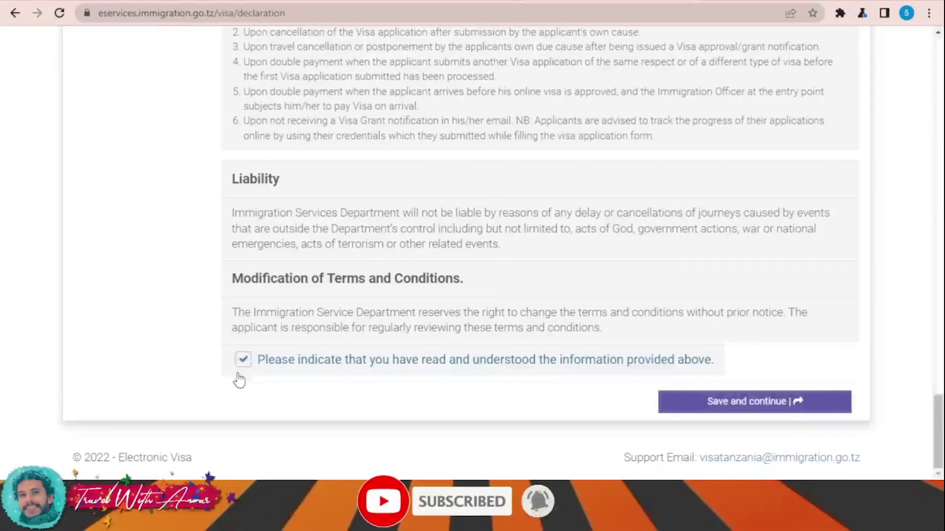
{"action": "left_click", "coordinate": [711, 406]}
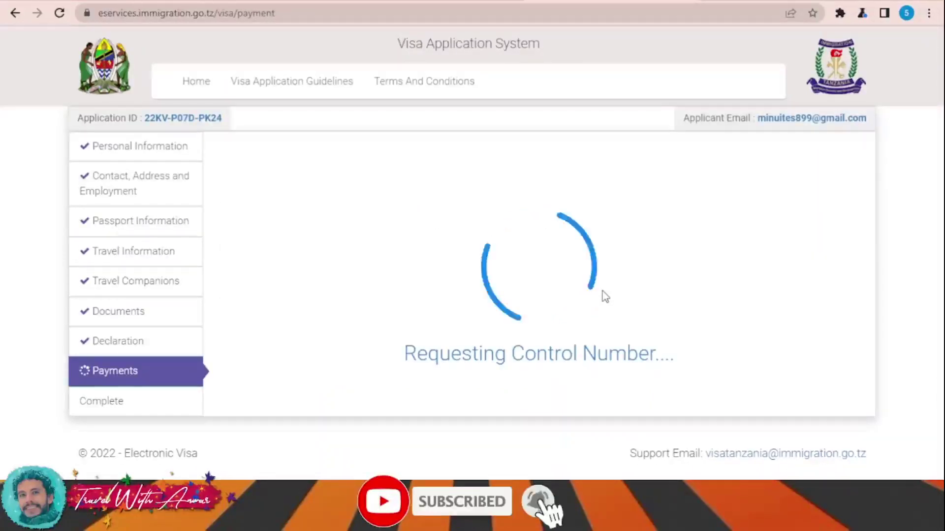
Review the USD 50.00 Ordinary Visa invoice and proceed with Visa or Mastercard payment.
{"action": "scroll", "coordinate": [606, 296], "scroll_direction": "down", "scroll_amount": 2}
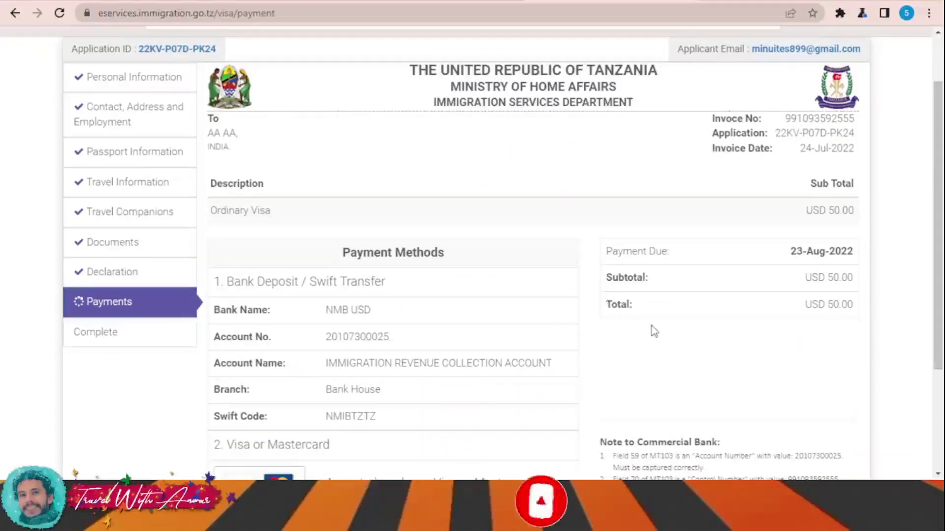
{"action": "scroll", "coordinate": [652, 326], "scroll_direction": "down", "scroll_amount": 2}
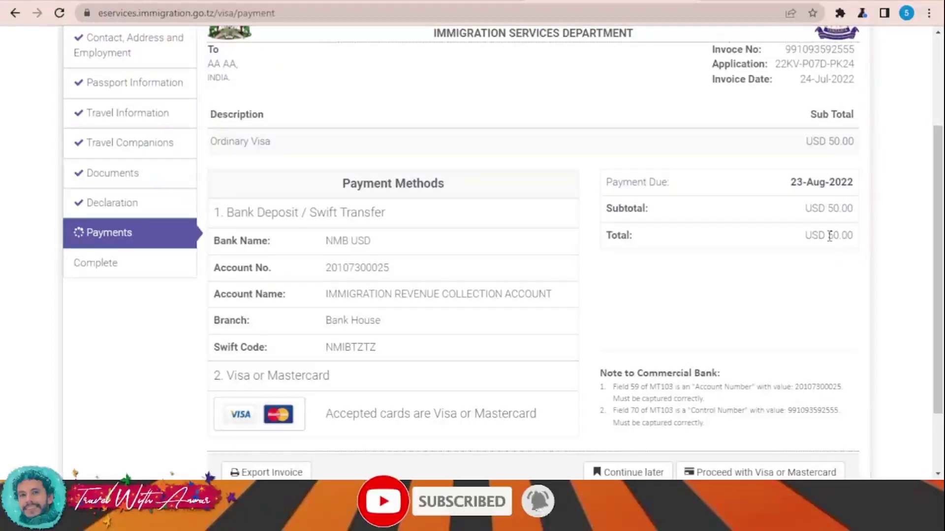
{"action": "scroll", "coordinate": [881, 218], "scroll_direction": "down", "scroll_amount": 2}
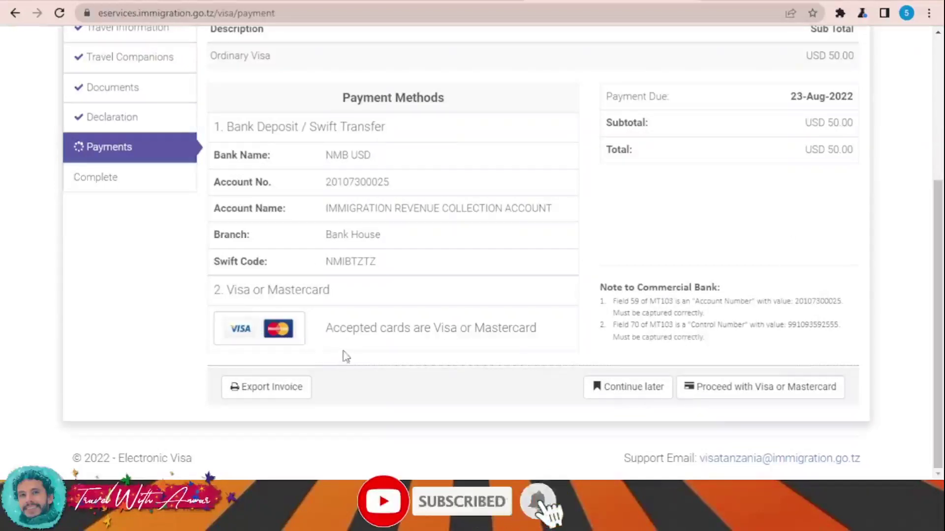
{"action": "left_click", "coordinate": [299, 350]}
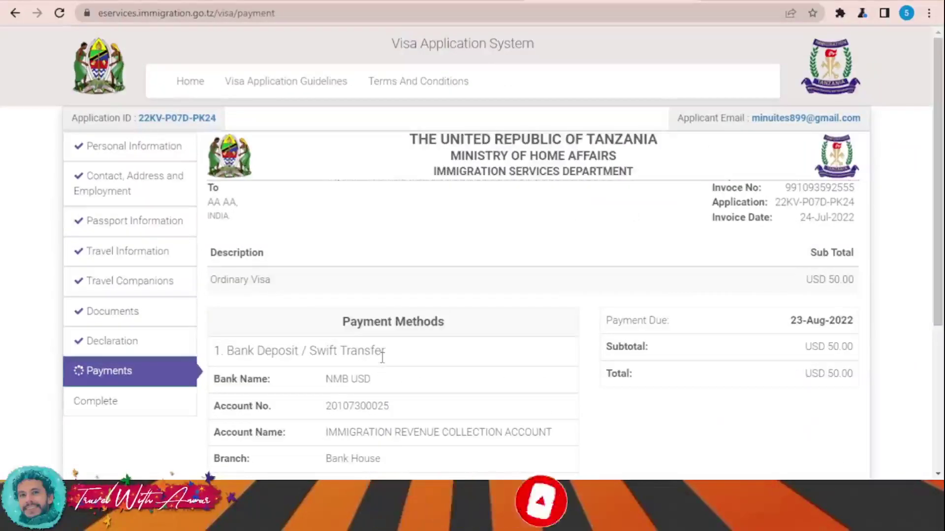
{"action": "scroll", "coordinate": [351, 334], "scroll_direction": "down", "scroll_amount": 3}
{"action": "scroll", "coordinate": [350, 335], "scroll_direction": "down", "scroll_amount": 2}
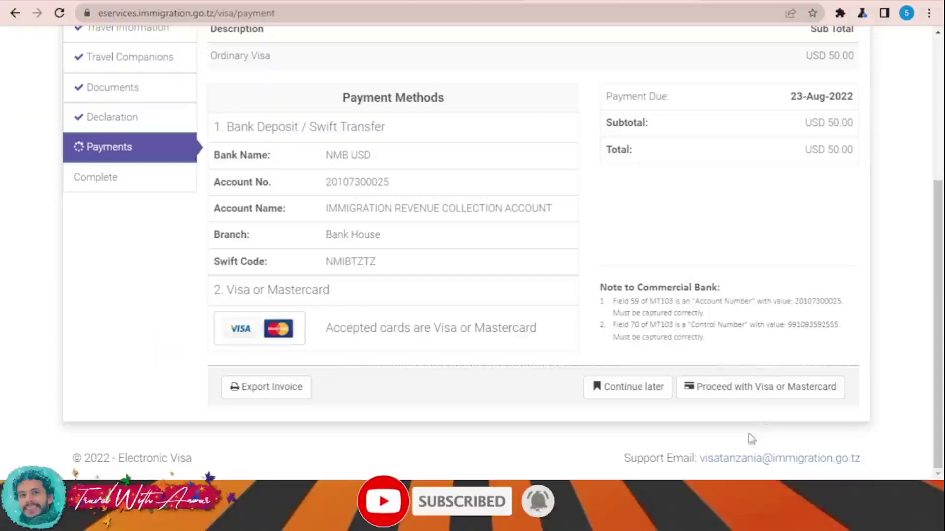
{"action": "left_click", "coordinate": [761, 400]}
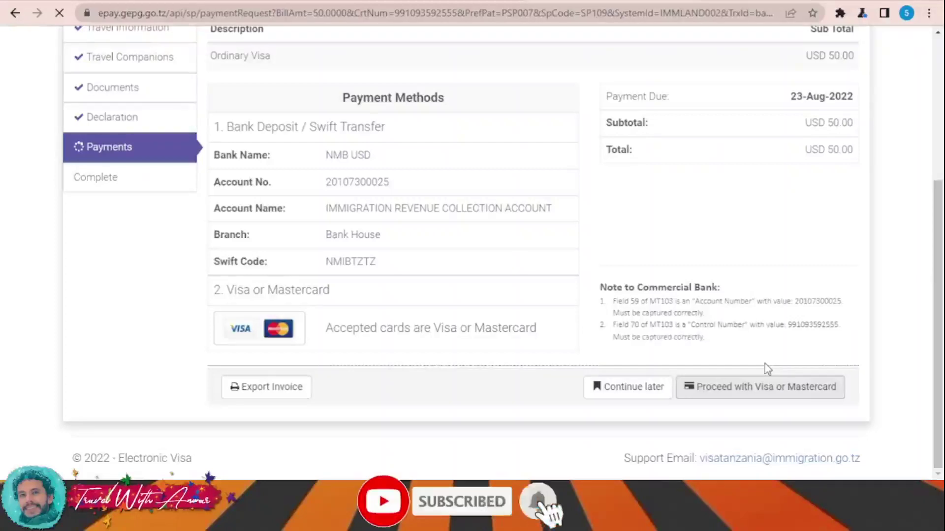
Pay the 50.00 USD bill by Visa card, then mark the guideline about awaiting visa approval.
{"action": "scroll", "coordinate": [776, 373], "scroll_direction": "down", "scroll_amount": 1}
{"action": "scroll", "coordinate": [778, 373], "scroll_direction": "down", "scroll_amount": 3}
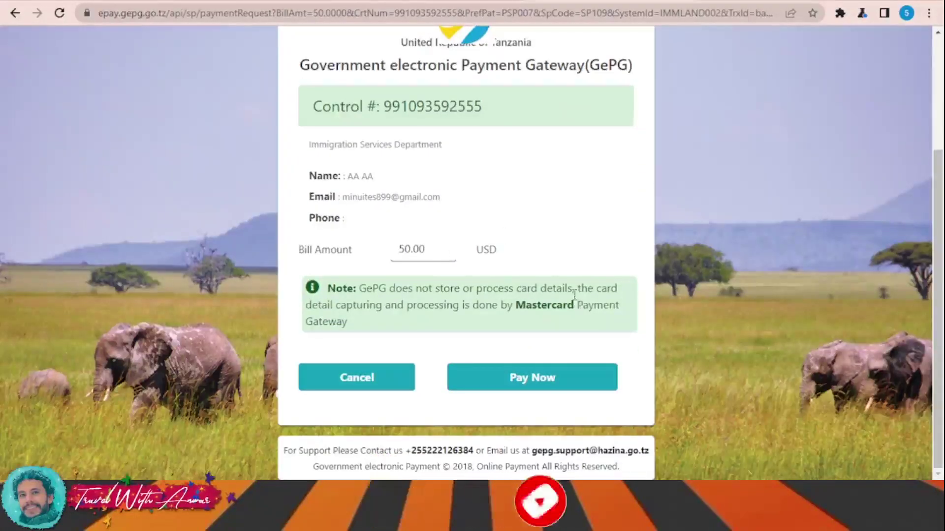
{"action": "left_click", "coordinate": [550, 383]}
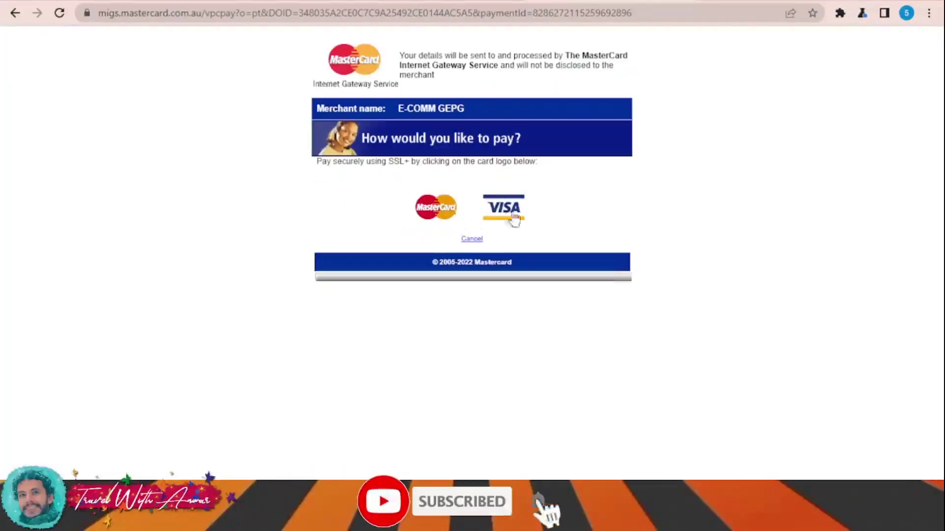
{"action": "left_click", "coordinate": [505, 217]}
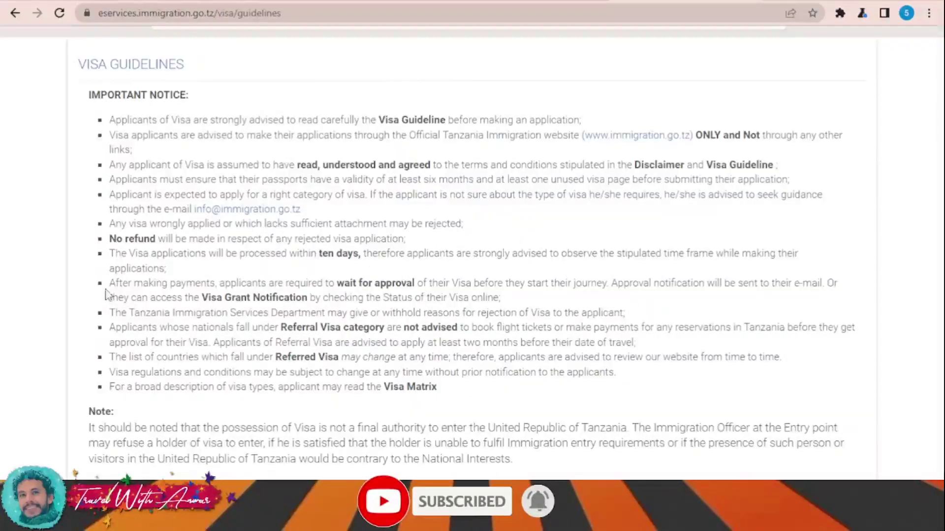
{"action": "left_click_drag", "start_coordinate": [116, 284], "coordinate": [521, 297]}
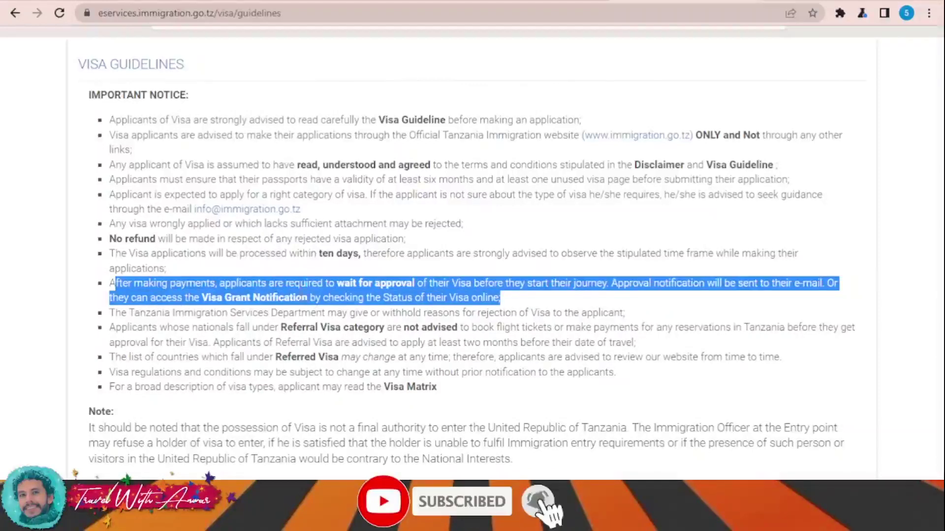